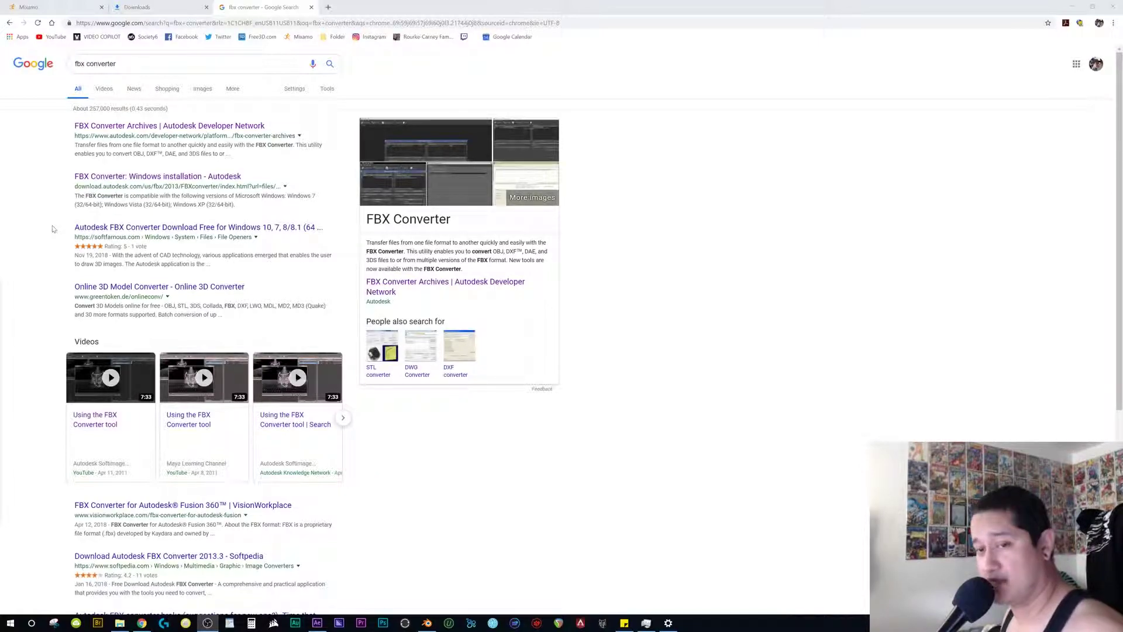
# Download the FBX 2013.3 Converter for 64-bit Windows from Autodesk's archive page and resize its window.
pyautogui.click(187, 127)
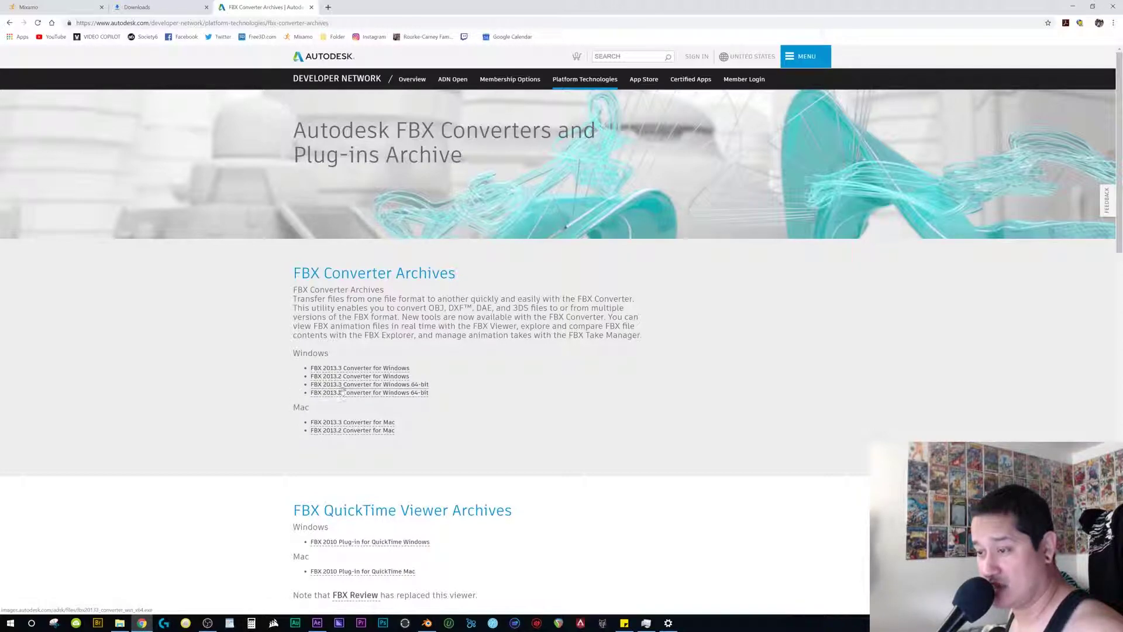
pyautogui.click(411, 385)
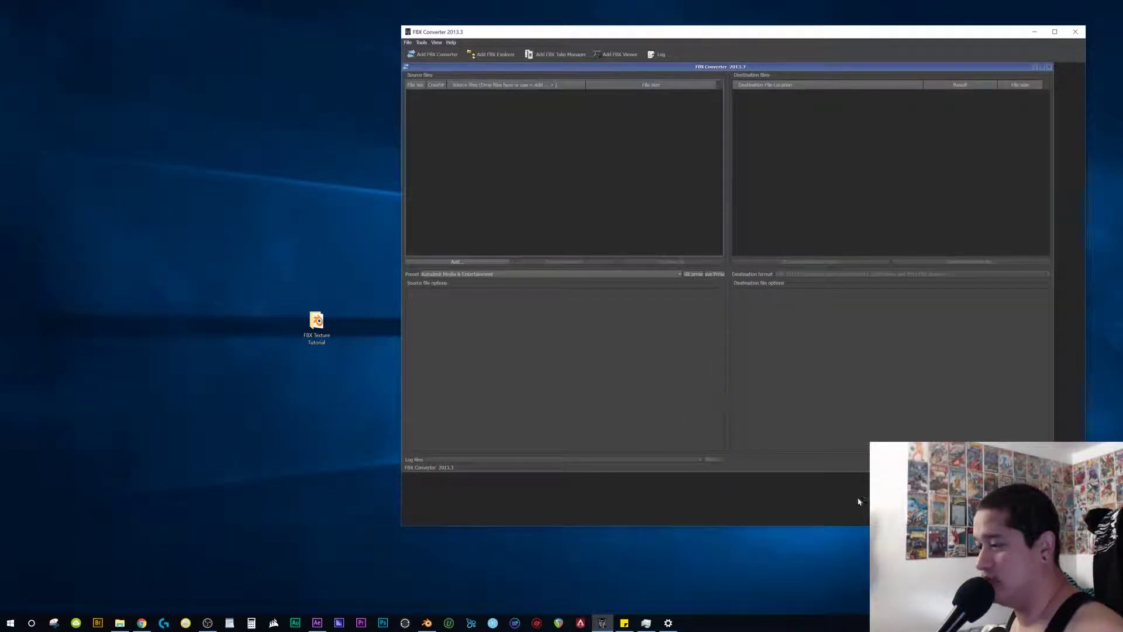
pyautogui.moveTo(858, 497); pyautogui.dragTo(754, 315)
pyautogui.moveTo(1086, 525); pyautogui.dragTo(1042, 510)
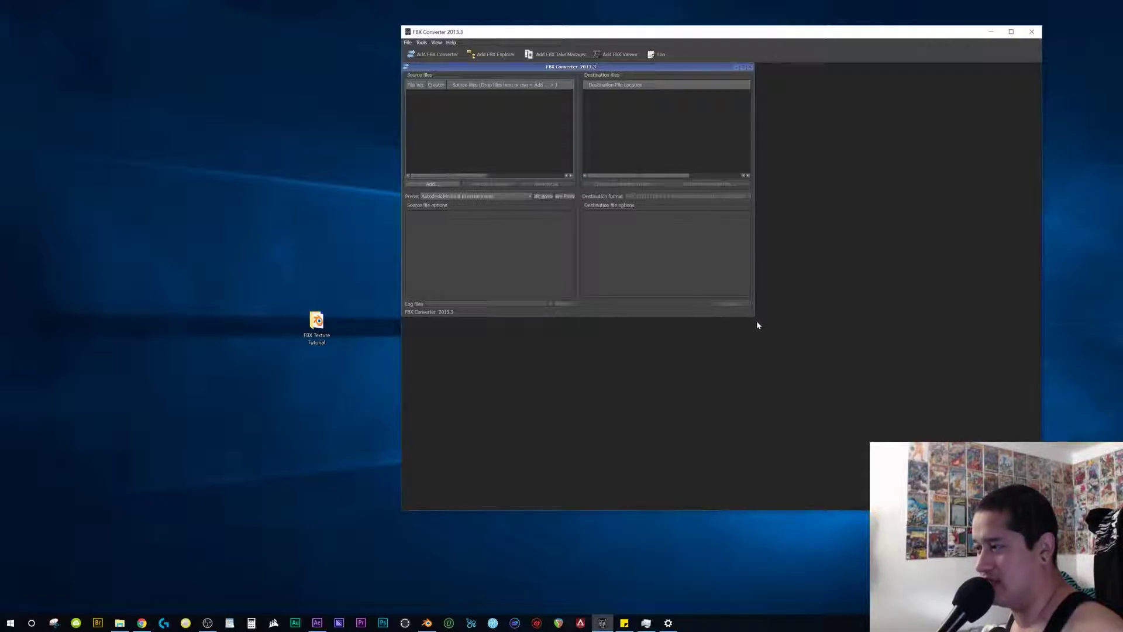
# Place the converter and Explorer side by side and drag Zombie Idle.fbx into the source files list.
pyautogui.moveTo(751, 316); pyautogui.dragTo(935, 439)
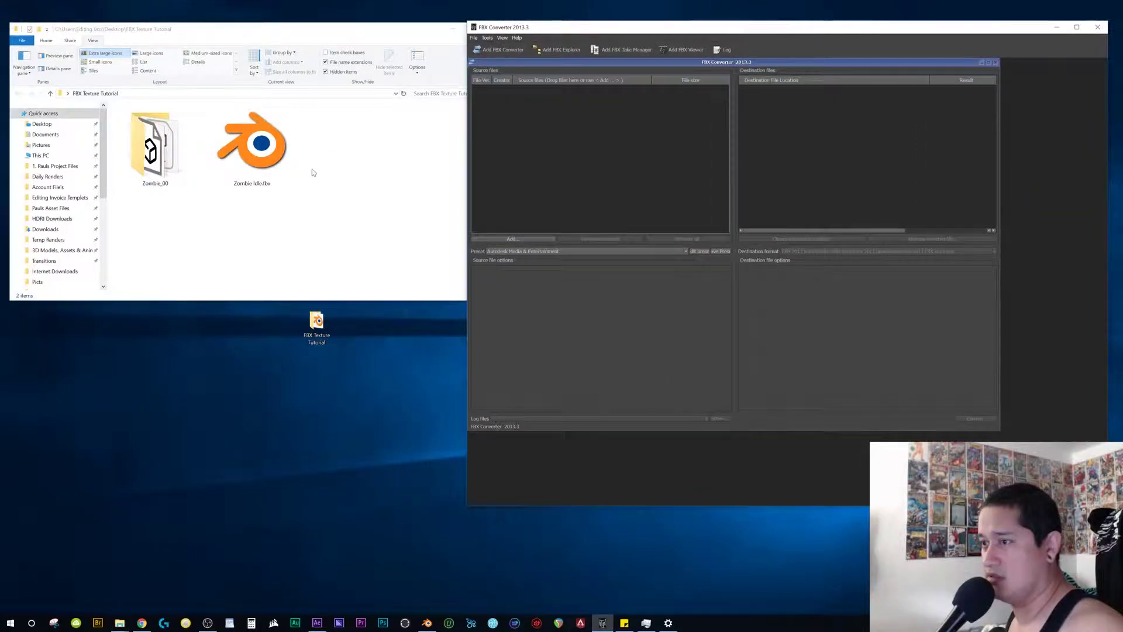
pyautogui.moveTo(467, 300); pyautogui.dragTo(432, 293)
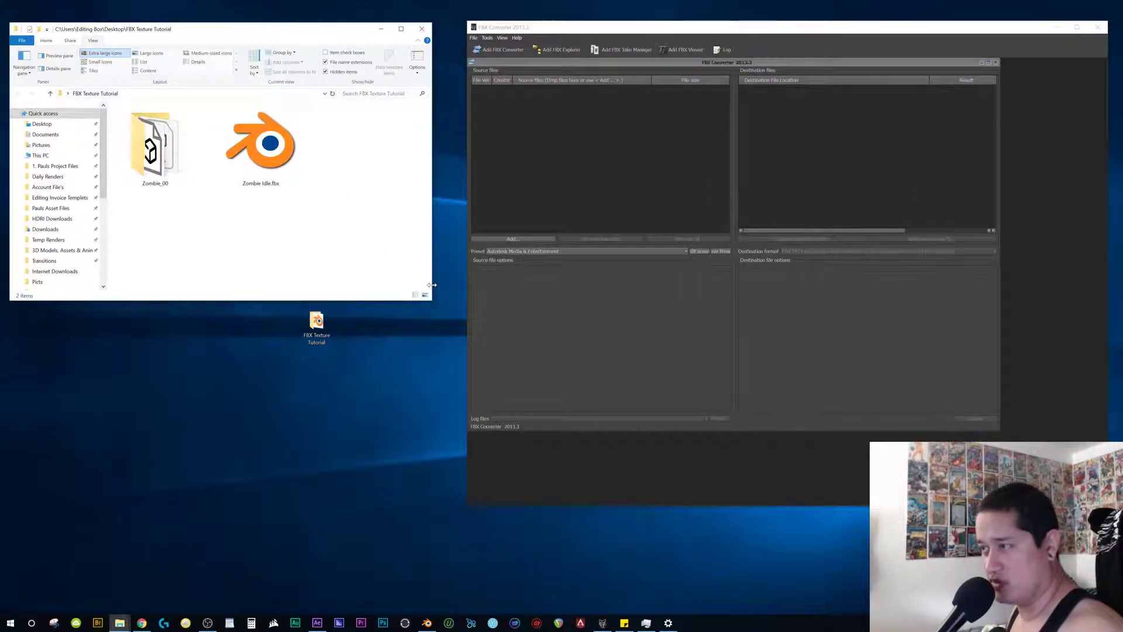
pyautogui.click(265, 146)
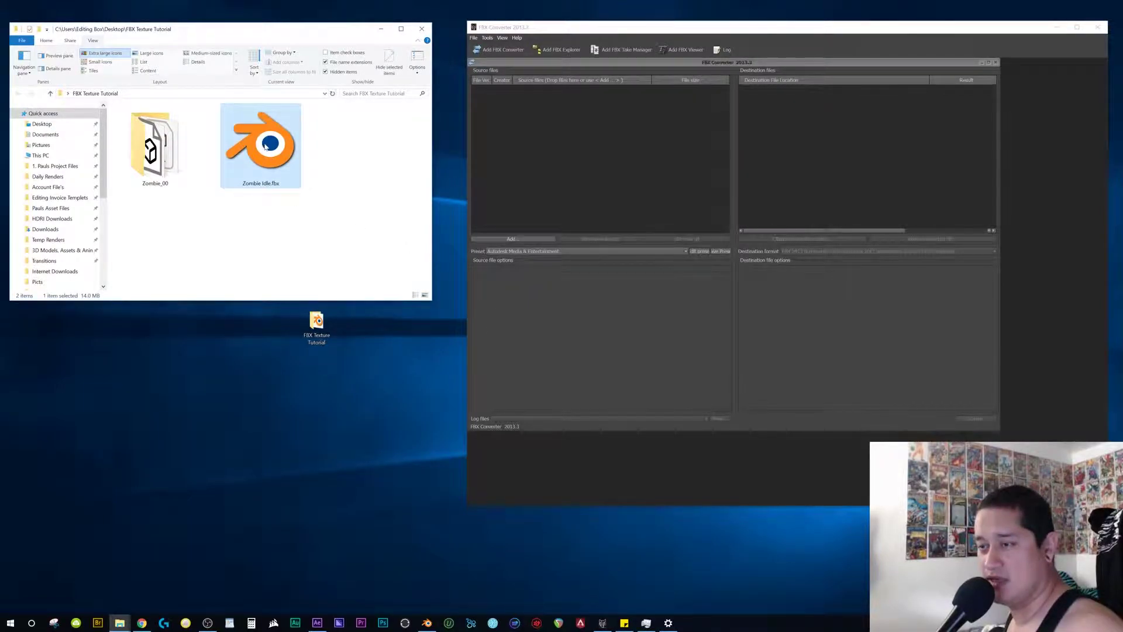
pyautogui.moveTo(265, 146); pyautogui.dragTo(554, 170)
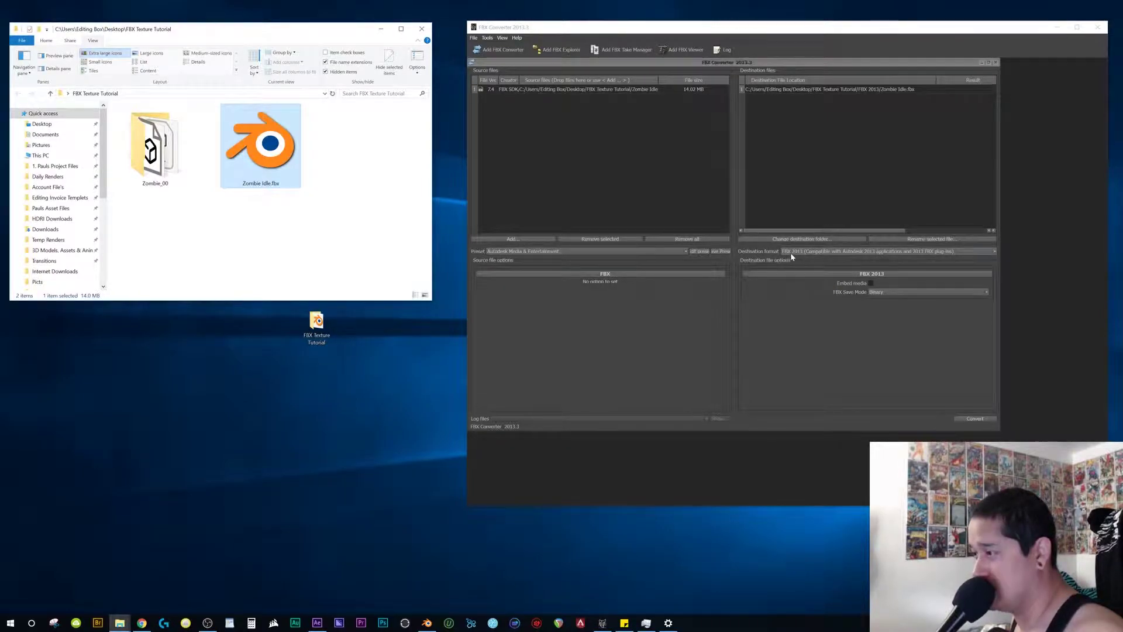
# Convert Zombie Idle.fbx to OBJ with Triangulate and Bake deformations unchecked.
pyautogui.click(956, 252)
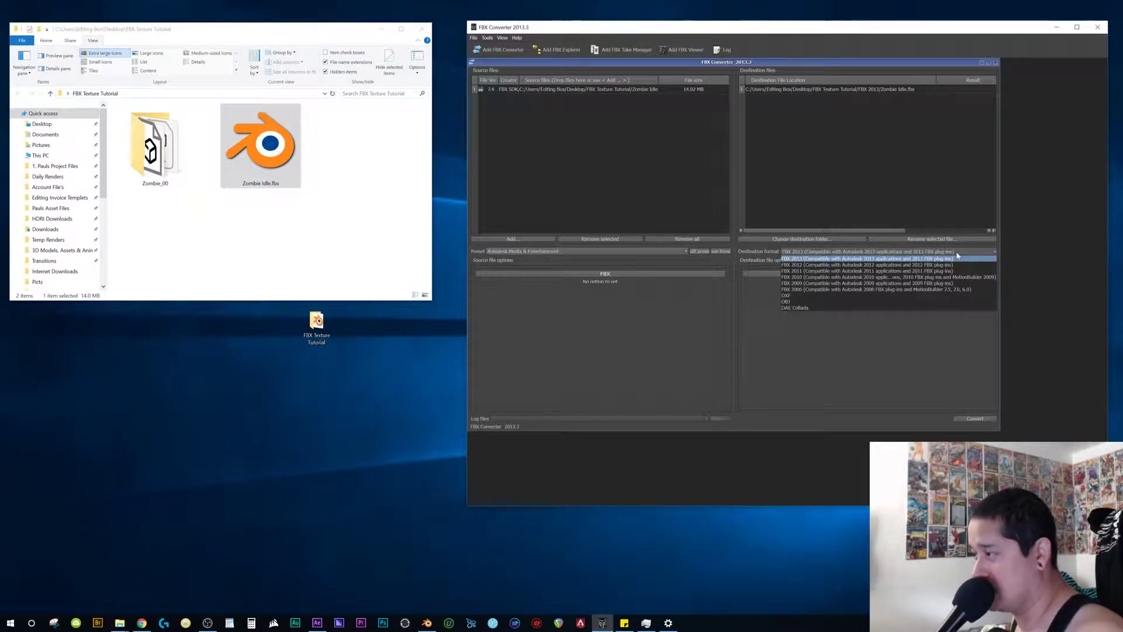
pyautogui.click(792, 301)
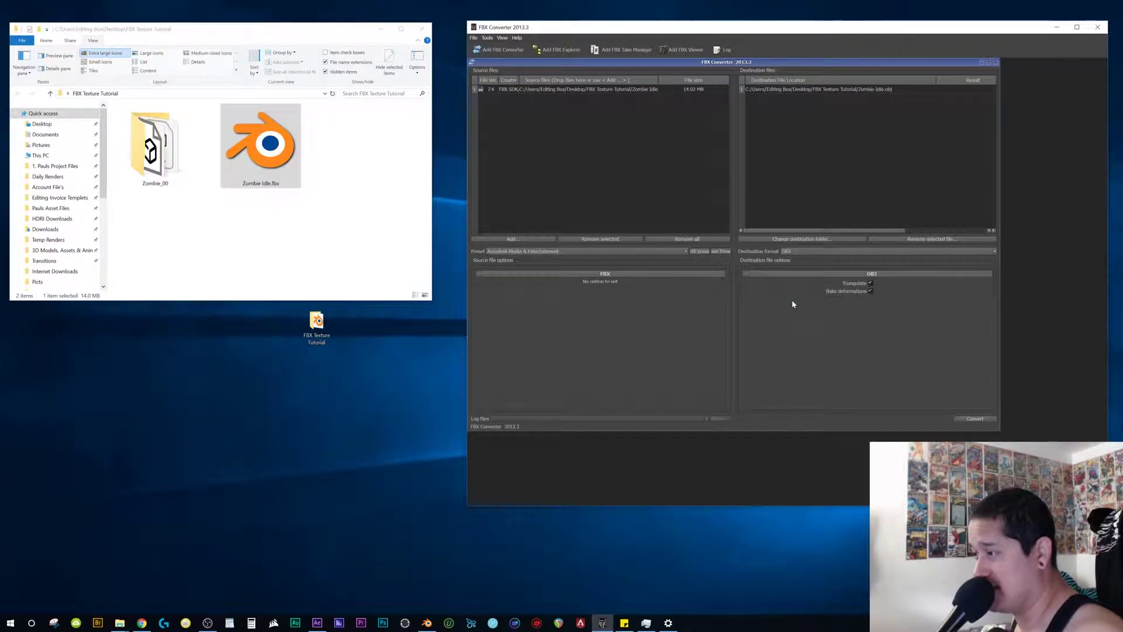
pyautogui.click(871, 284)
pyautogui.click(871, 291)
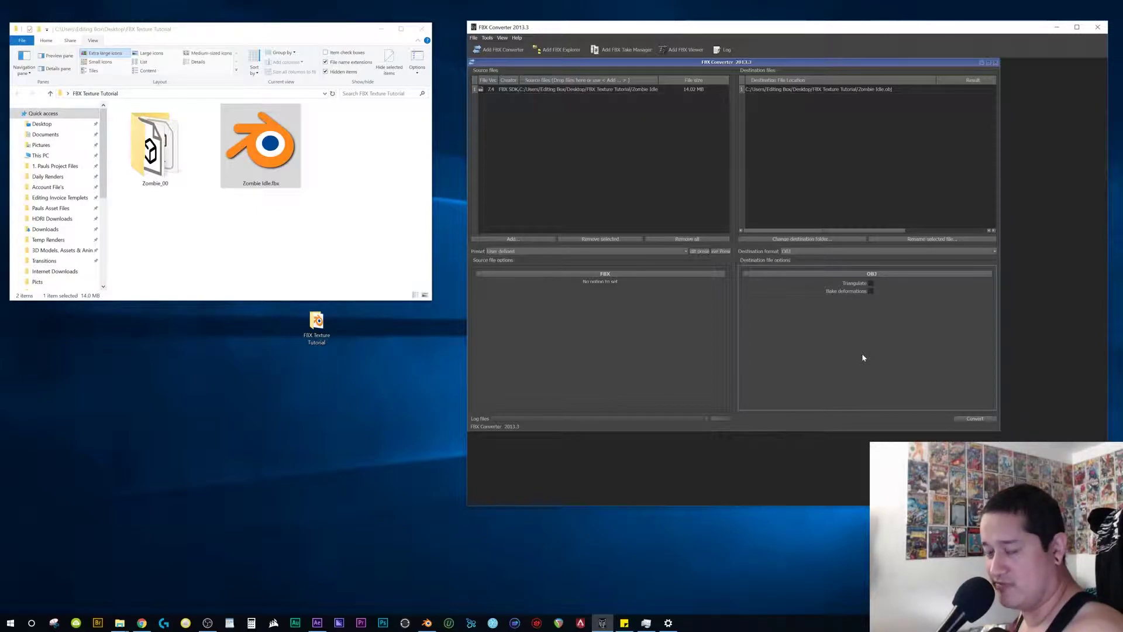
pyautogui.click(975, 418)
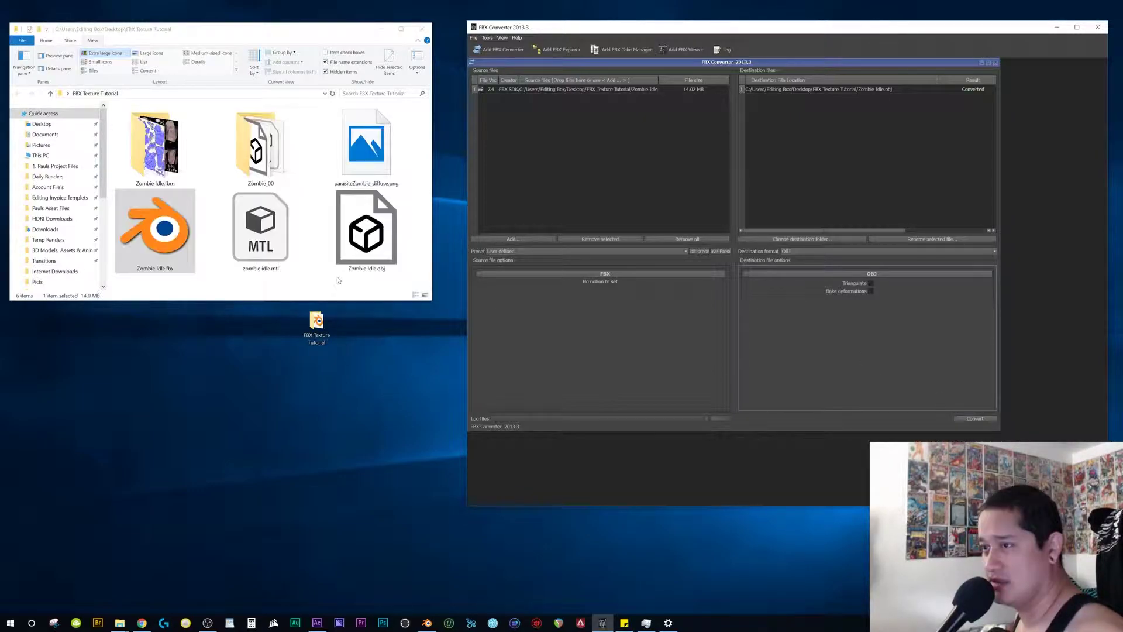
# Enlarge Explorer, preview parasiteZombie_diffuse.png, return to the FBX Texture Tutorial folder and close FBX Converter.
pyautogui.click(264, 300)
pyautogui.moveTo(262, 301); pyautogui.dragTo(264, 383)
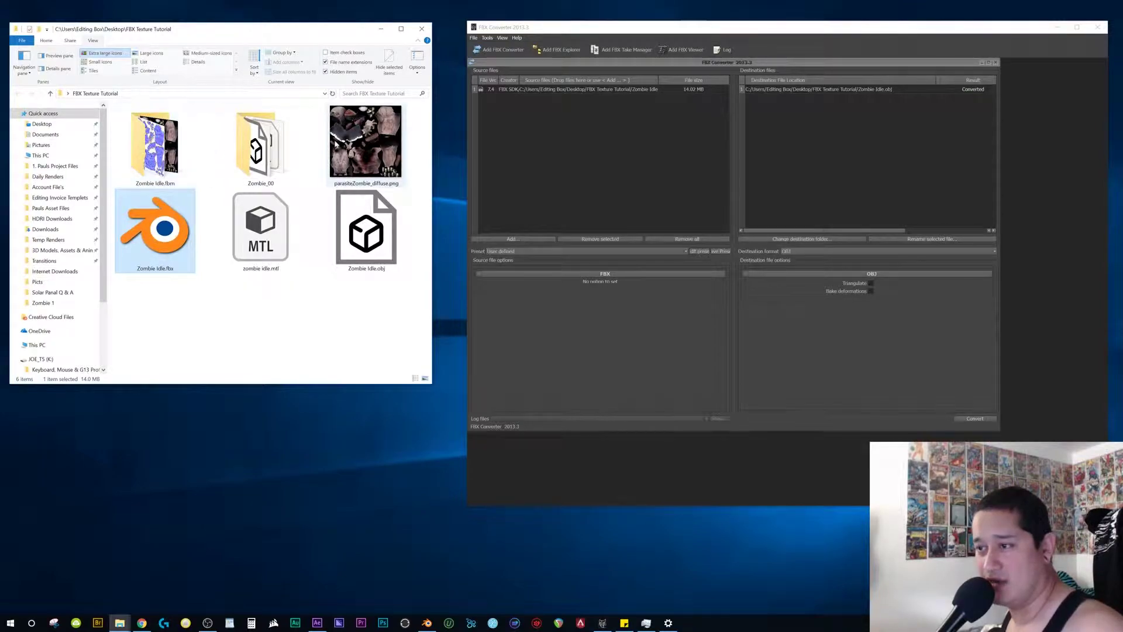
pyautogui.doubleClick(370, 153)
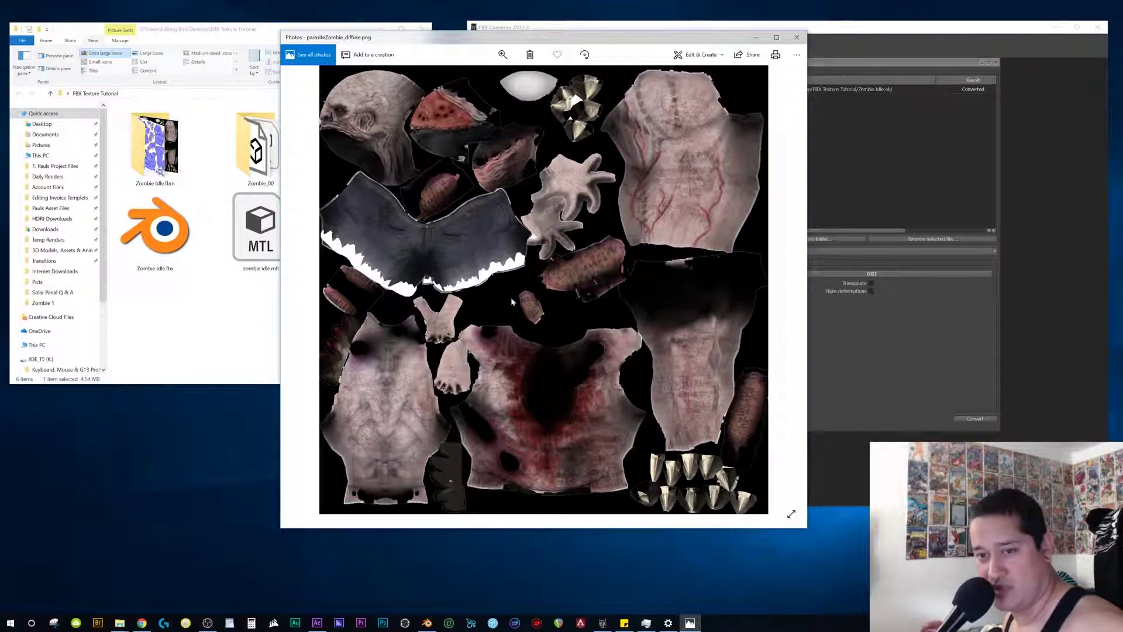
pyautogui.click(797, 37)
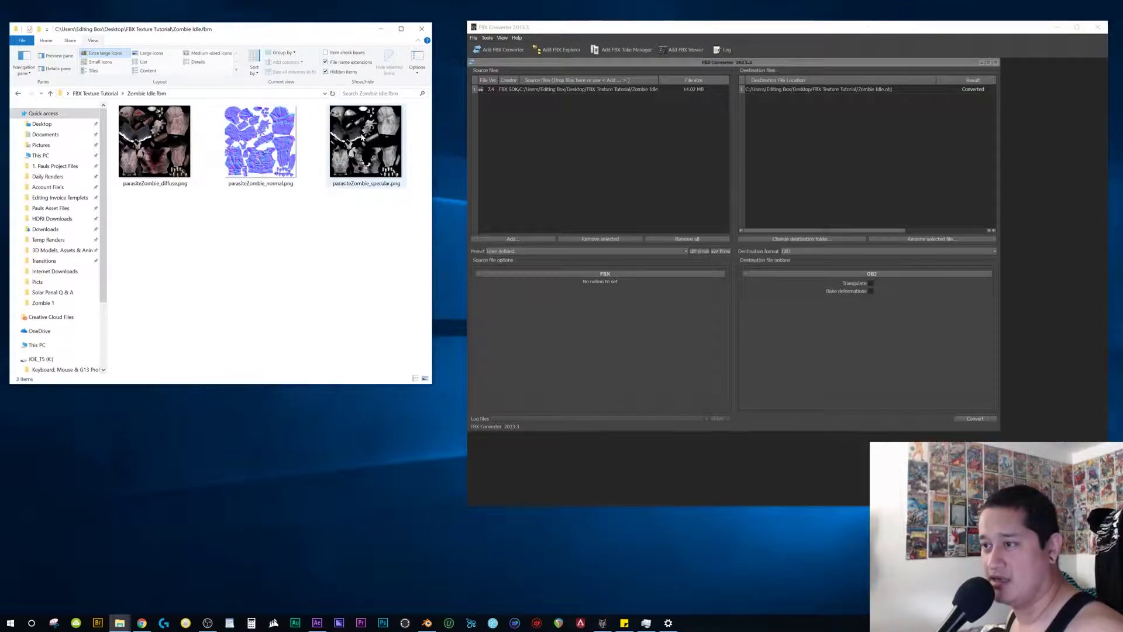
pyautogui.click(18, 94)
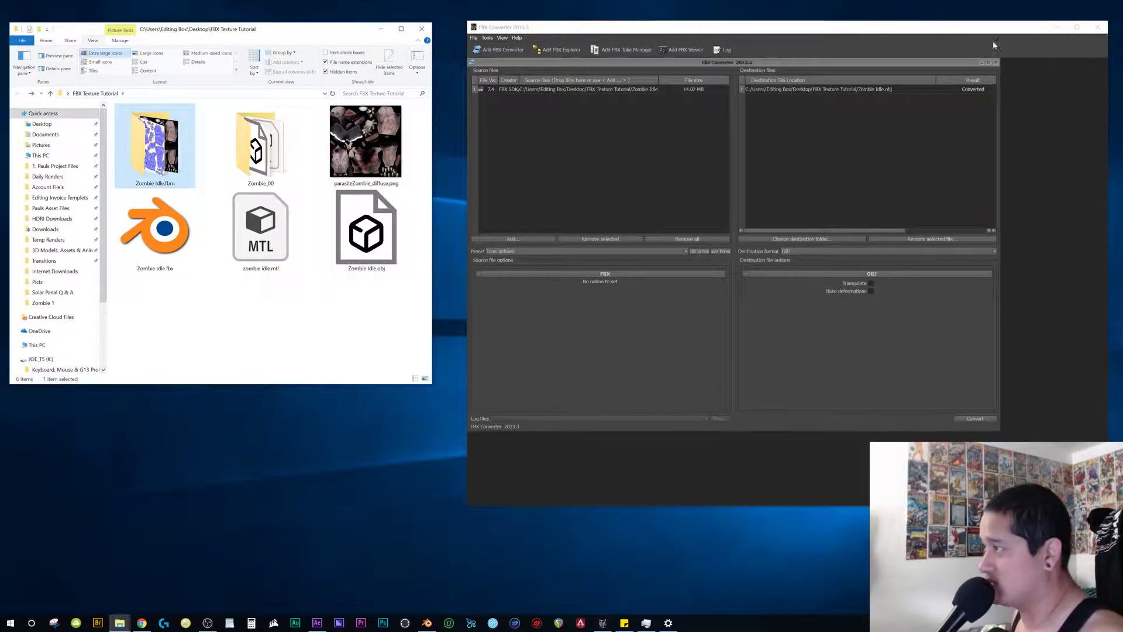
pyautogui.click(1098, 27)
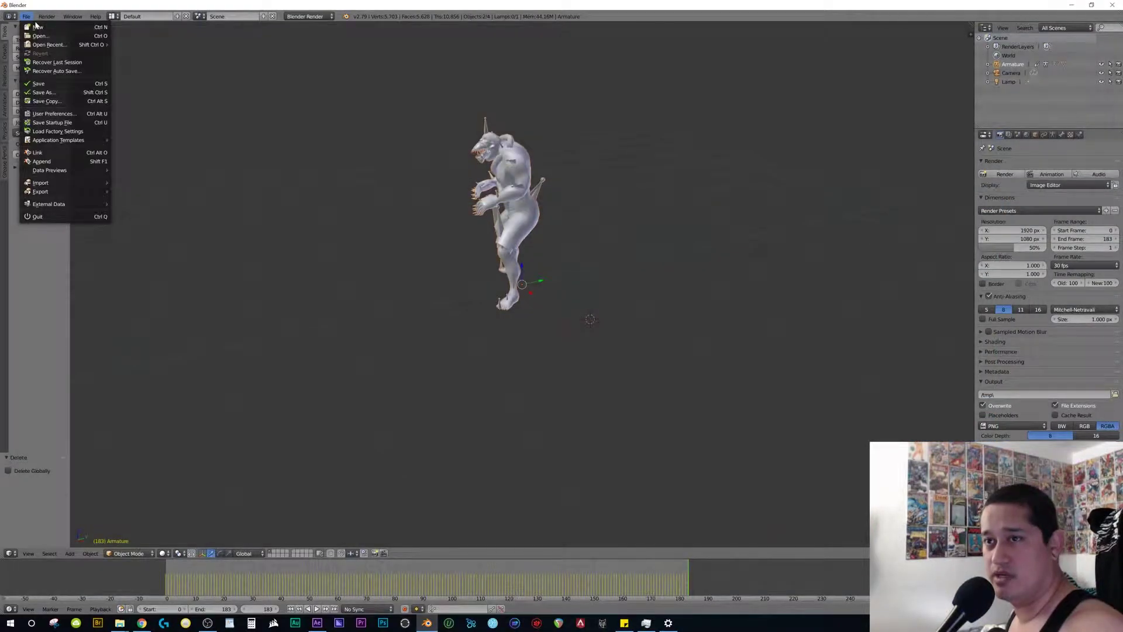
# Reload Blender's start-up scene and delete the default cube.
pyautogui.hotkey('ctrl', 'n')
pyautogui.click(339, 290)
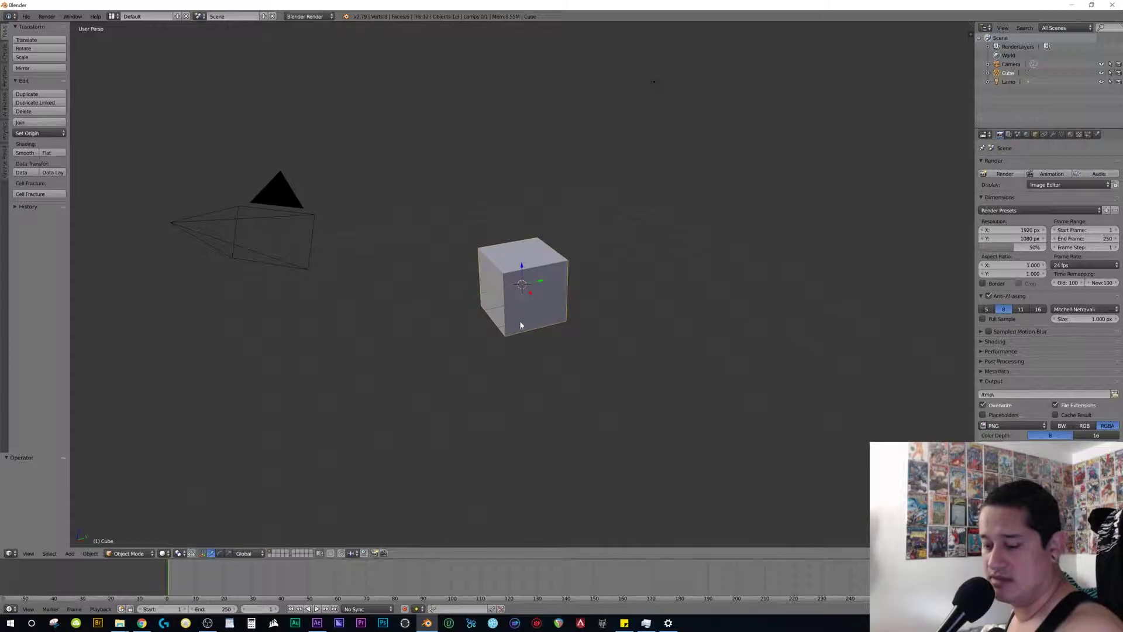
pyautogui.press('x')
pyautogui.click(519, 321)
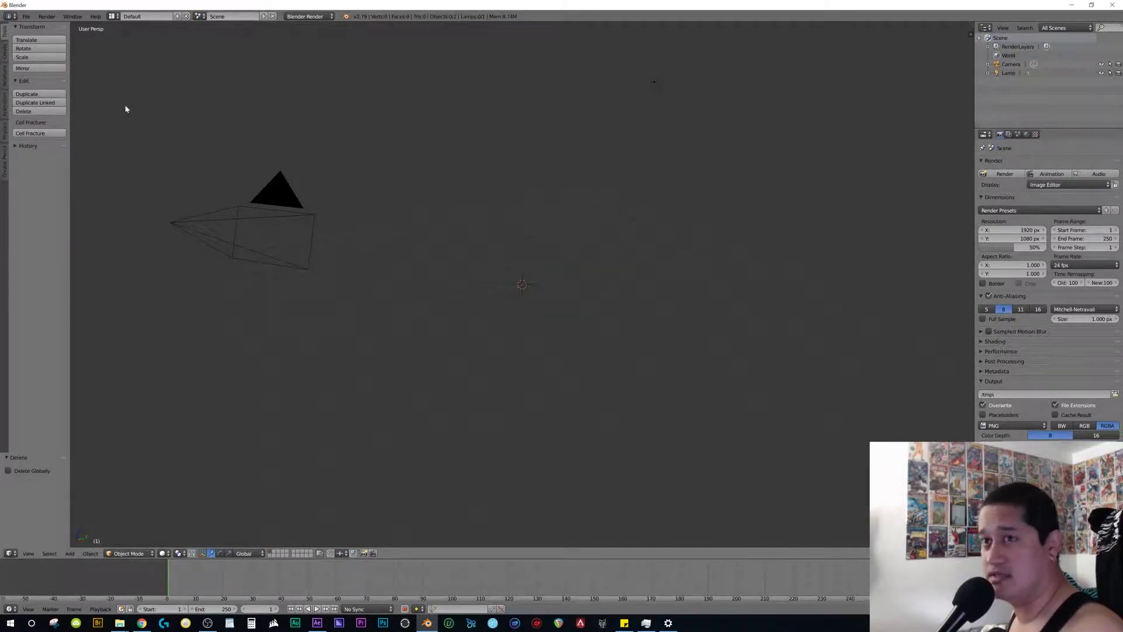
pyautogui.click(26, 16)
# In the FBX importer, browse to Desktop\FBX Texture Tutorial and select Zombie Idle.fbx.
pyautogui.moveTo(82, 185)
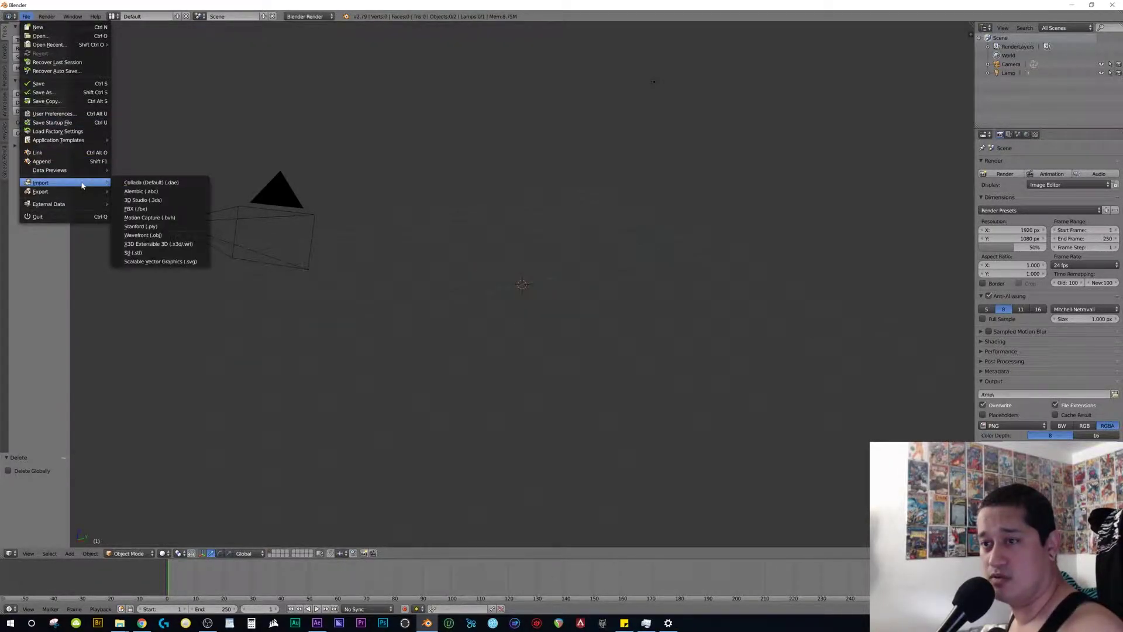
pyautogui.click(153, 208)
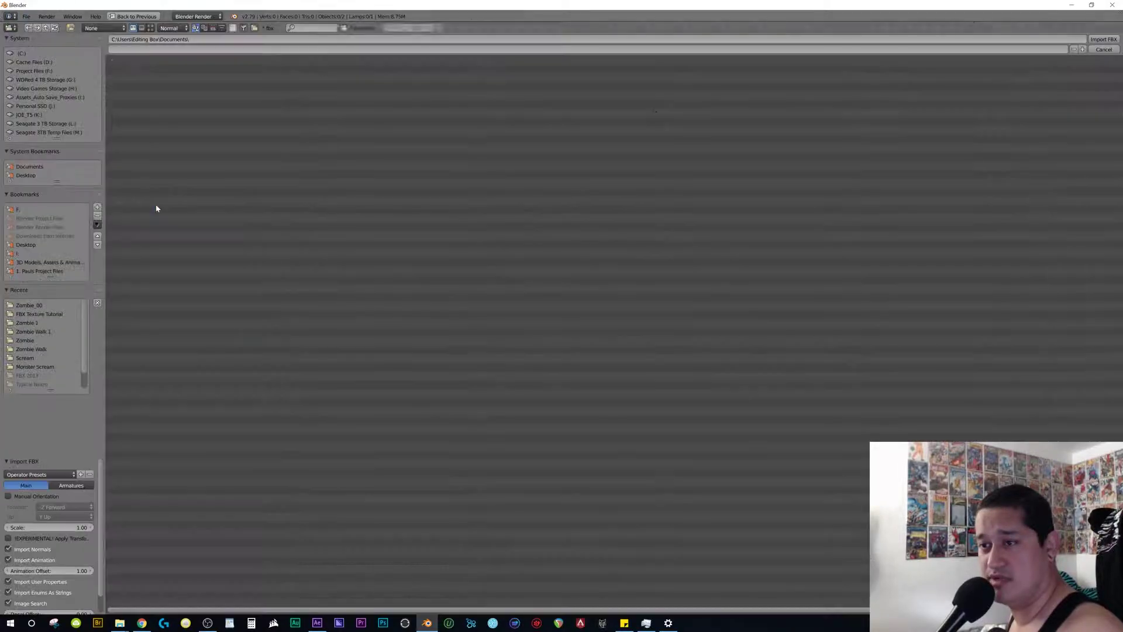
pyautogui.click(35, 177)
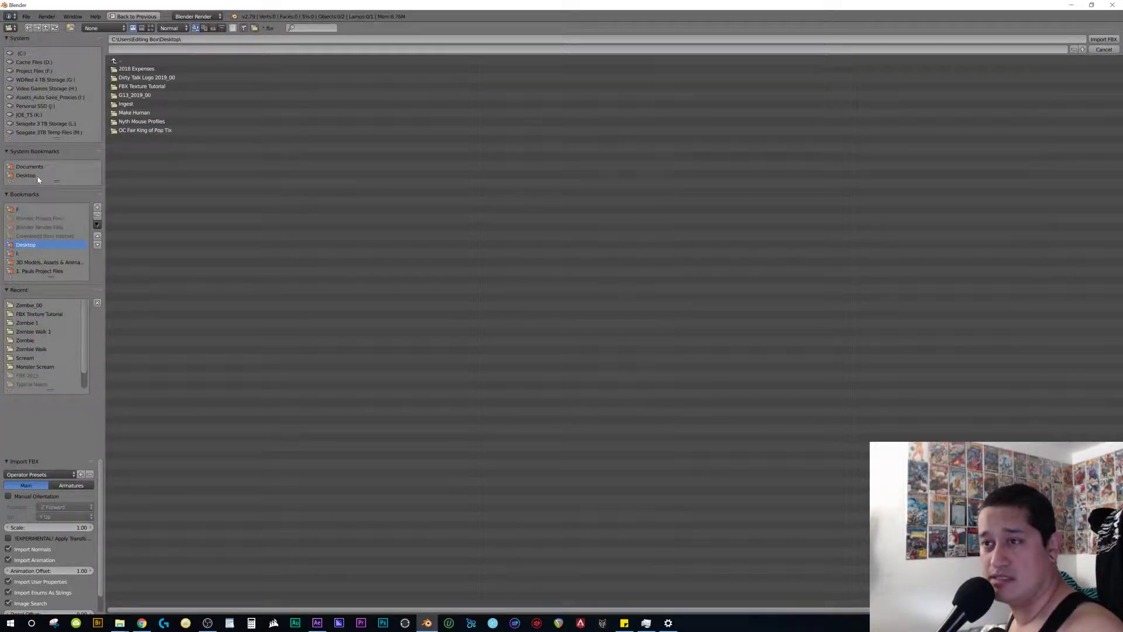
pyautogui.click(164, 86)
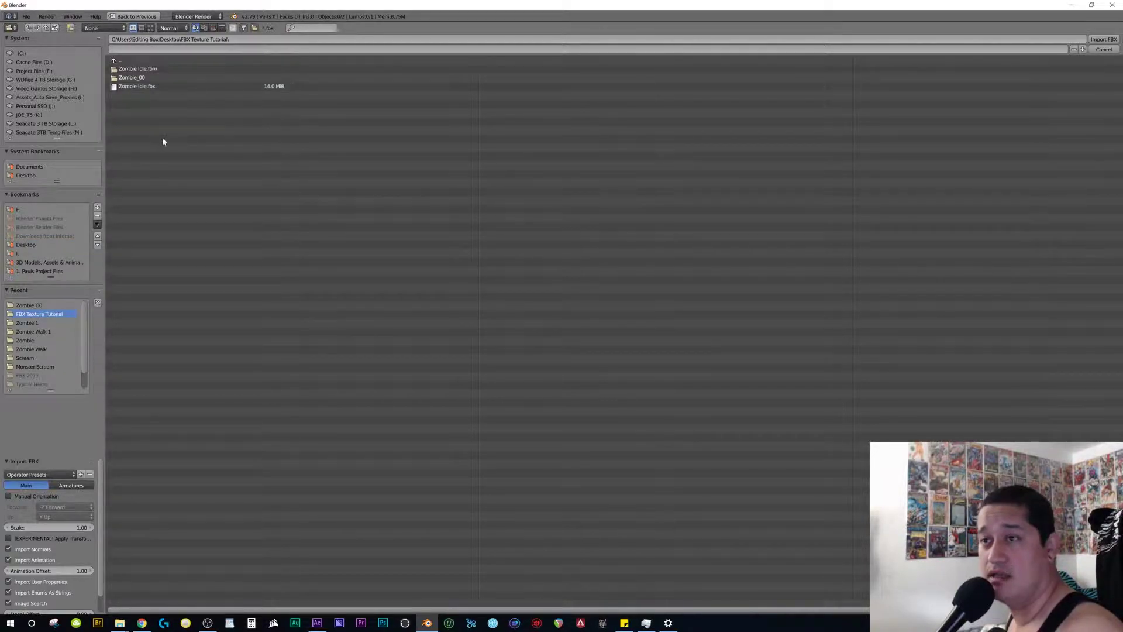
pyautogui.click(147, 87)
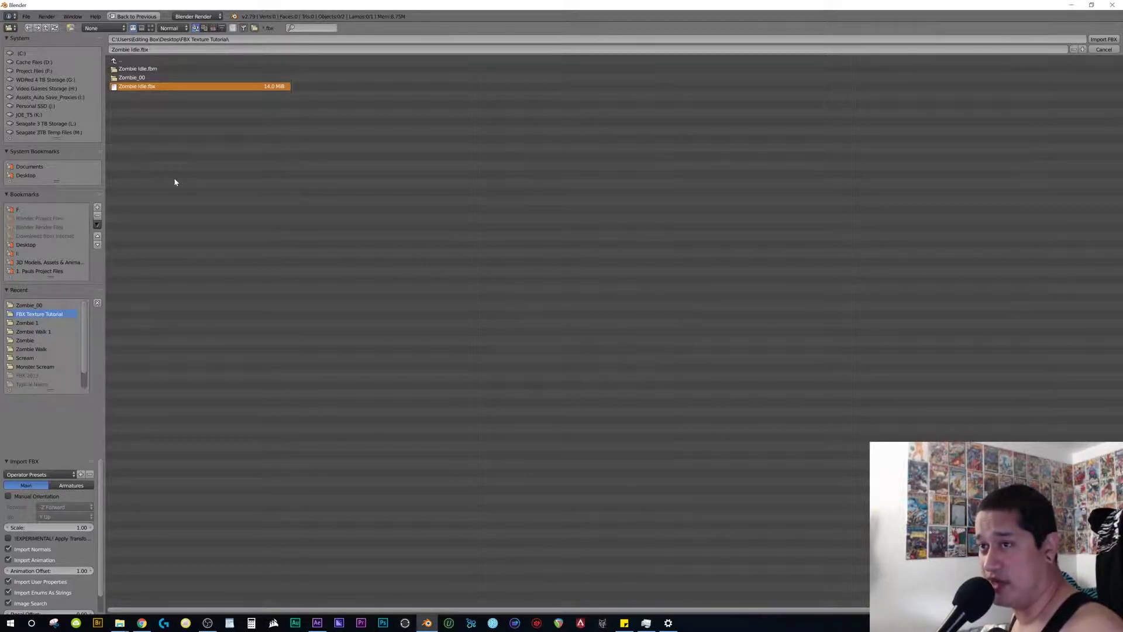
# Set the animation offset to 0 and import the zombie FBX.
pyautogui.click(64, 571)
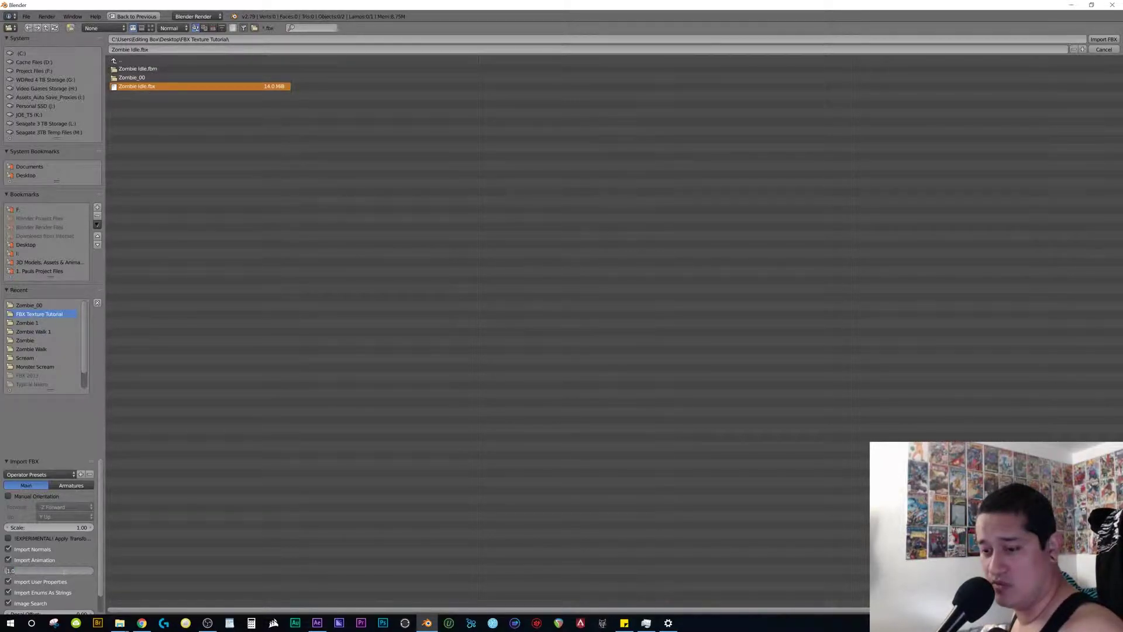
pyautogui.write('0')
pyautogui.press('Return')
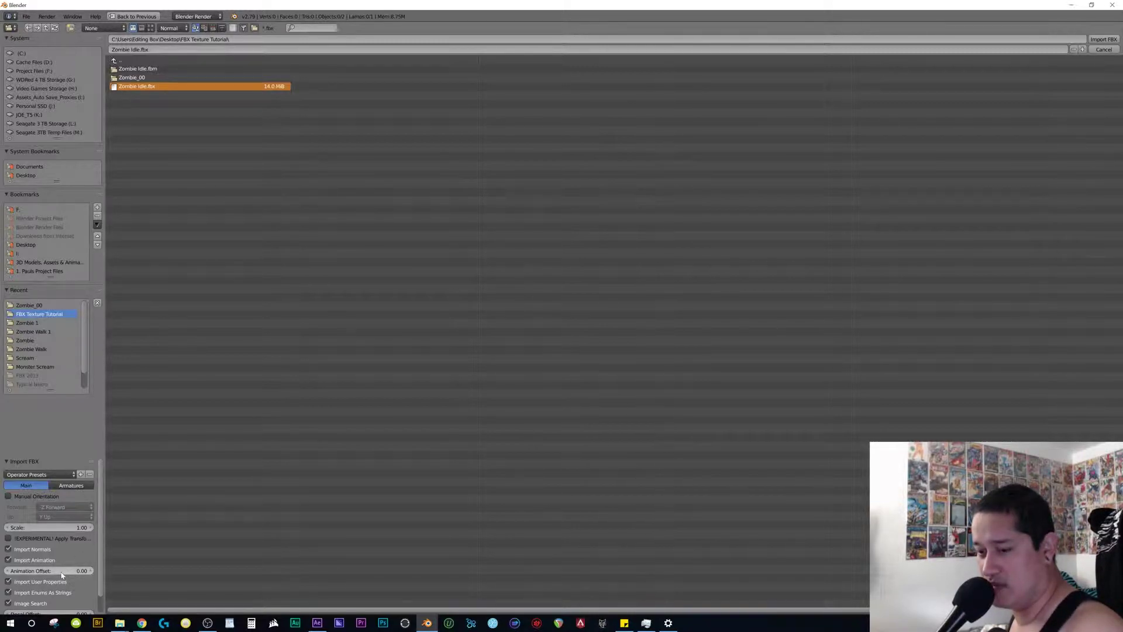
pyautogui.click(1100, 40)
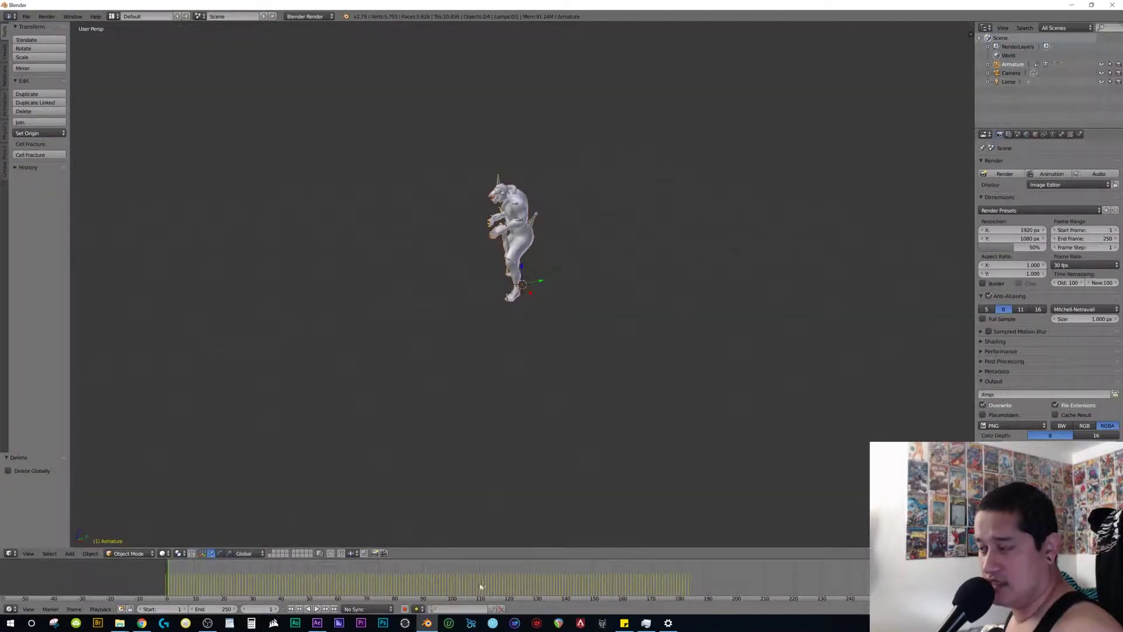
# Set the start frame to 0 and end frame to 183, then orbit to face the zombie's front.
pyautogui.click(1076, 230)
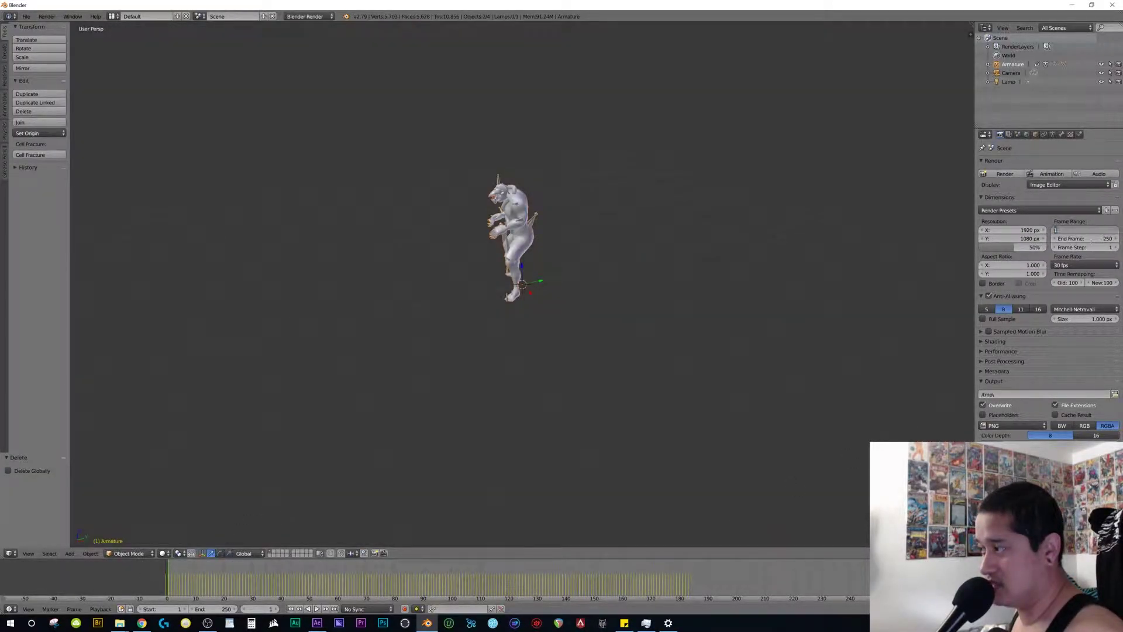
pyautogui.write('0')
pyautogui.press('Tab')
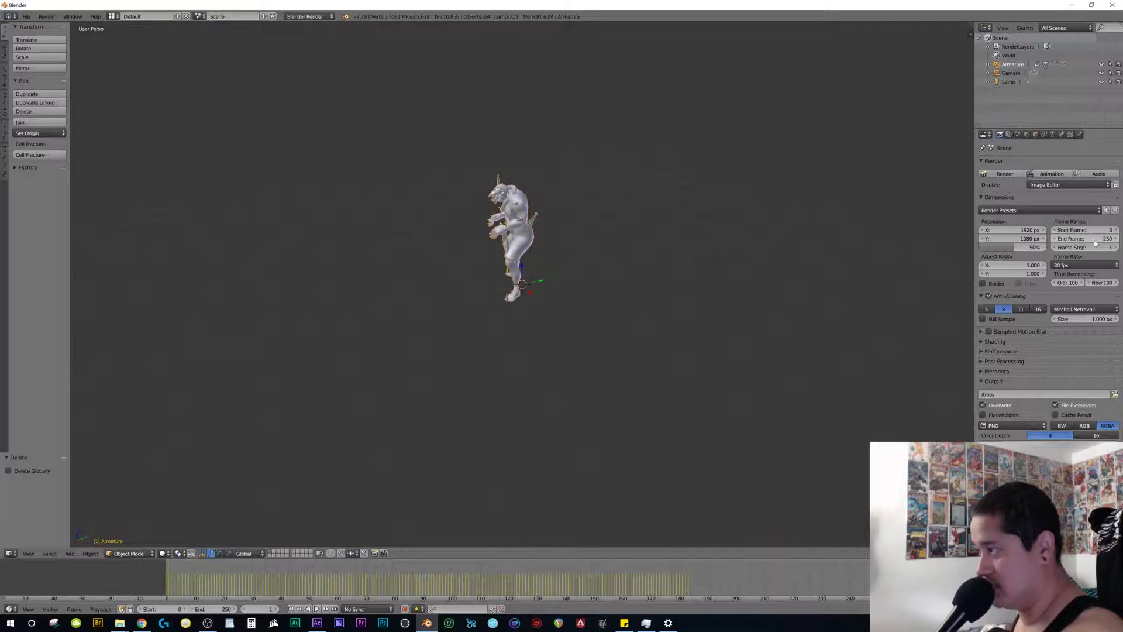
pyautogui.write('183')
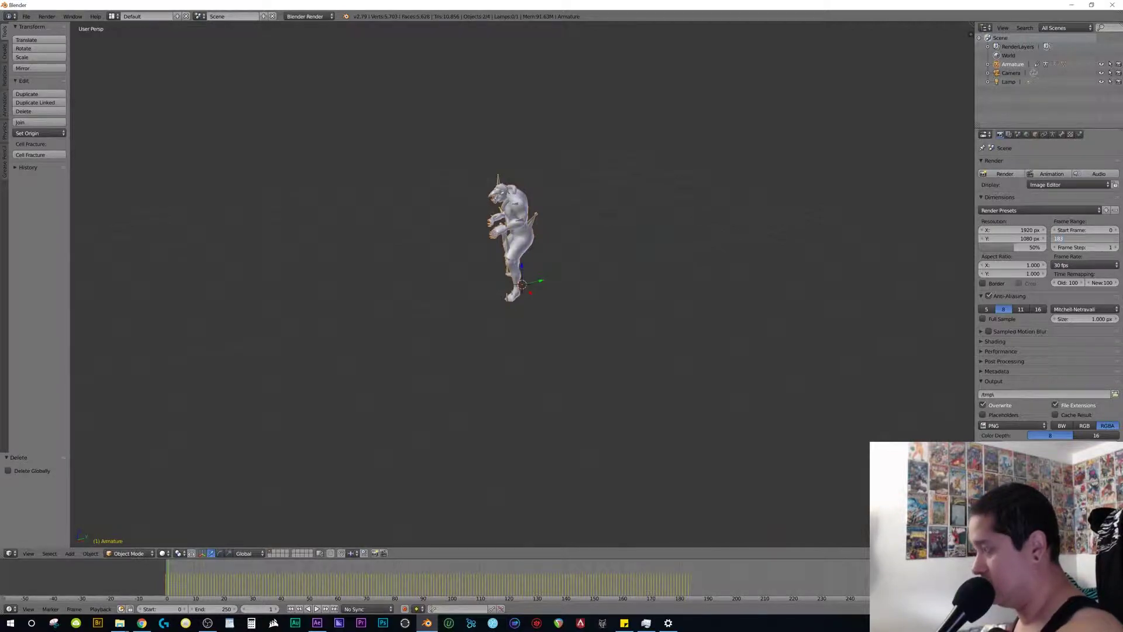
pyautogui.press('Return')
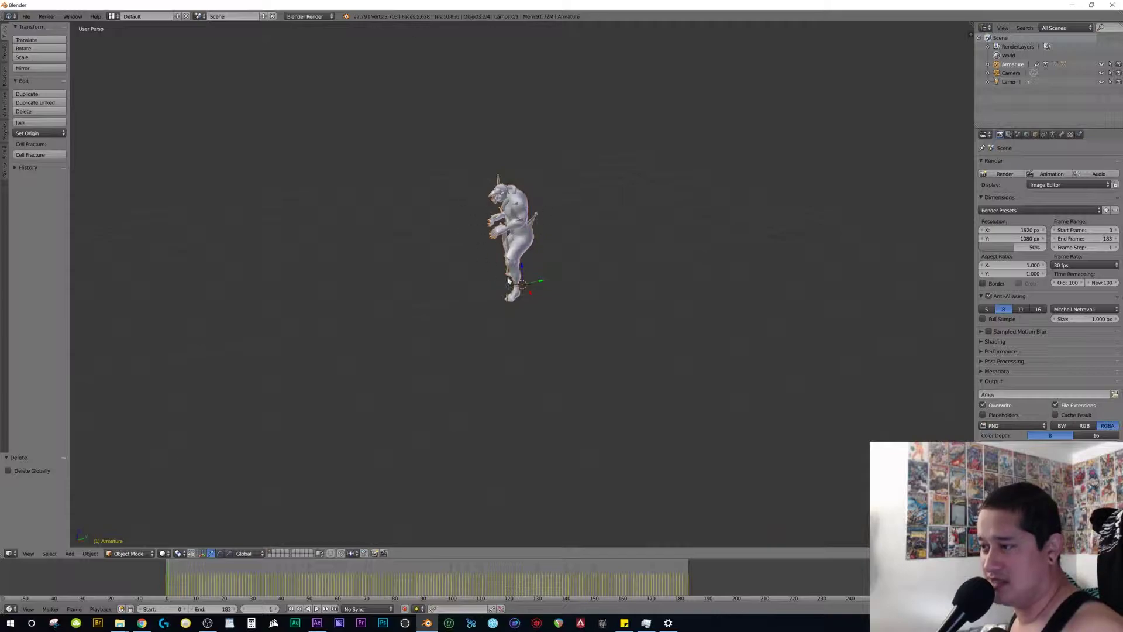
pyautogui.scroll(4, 484, 268)
pyautogui.scroll(-1, 424, 157)
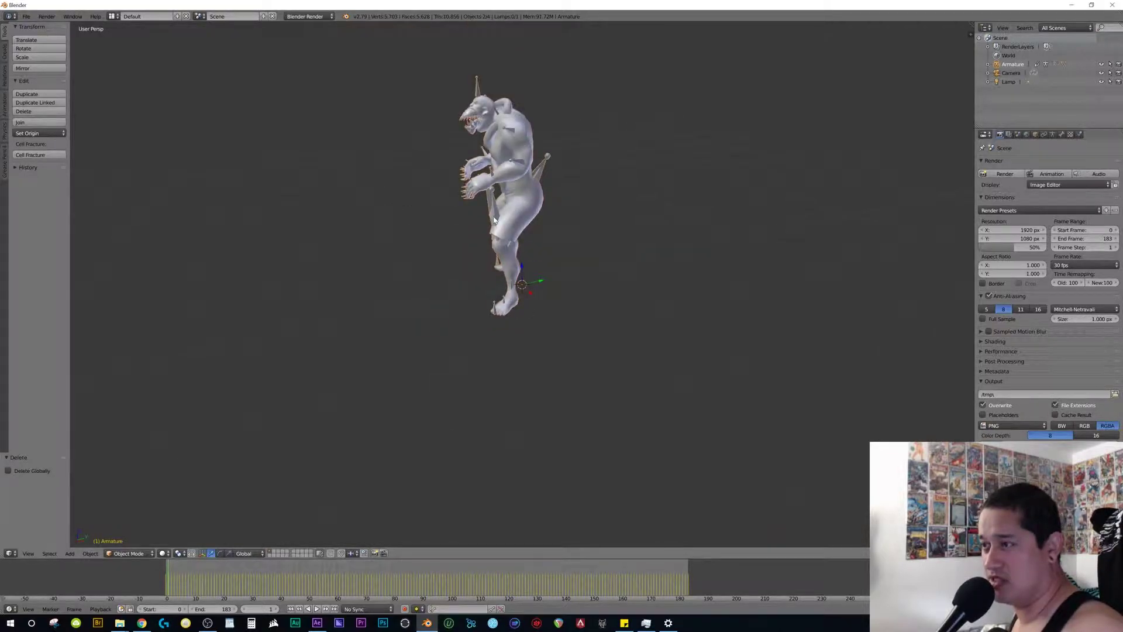
pyautogui.moveTo(440, 238); pyautogui.dragTo(402, 262, button='middle')
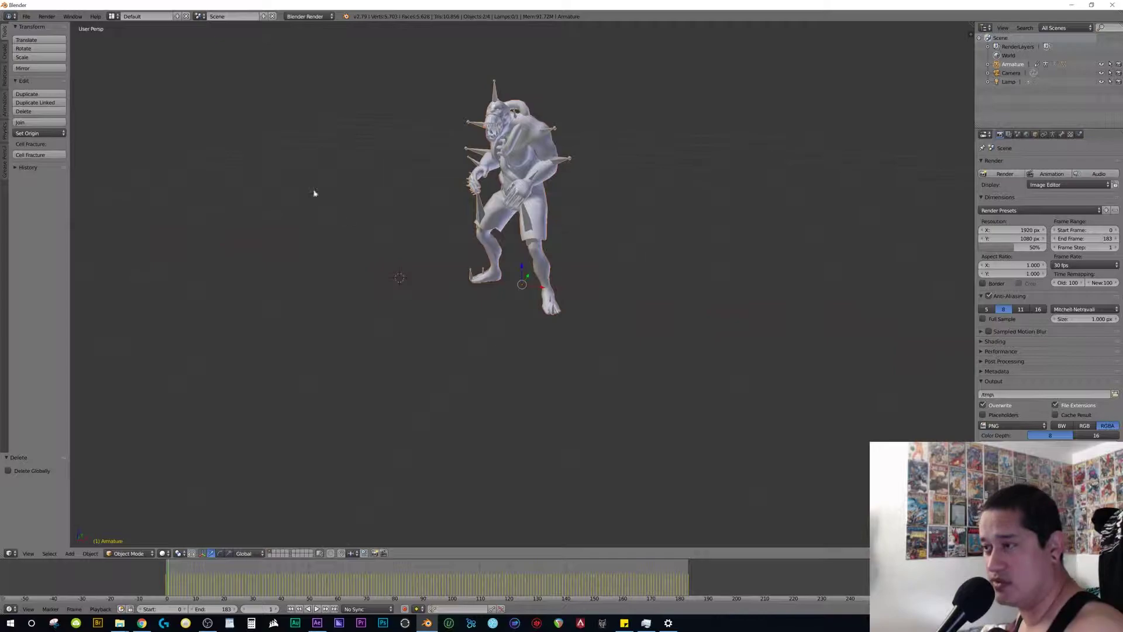
# Start a Wavefront OBJ export and create a Zombie_01 folder inside Desktop\FBX Texture Tutorial.
pyautogui.click(26, 16)
pyautogui.moveTo(82, 195)
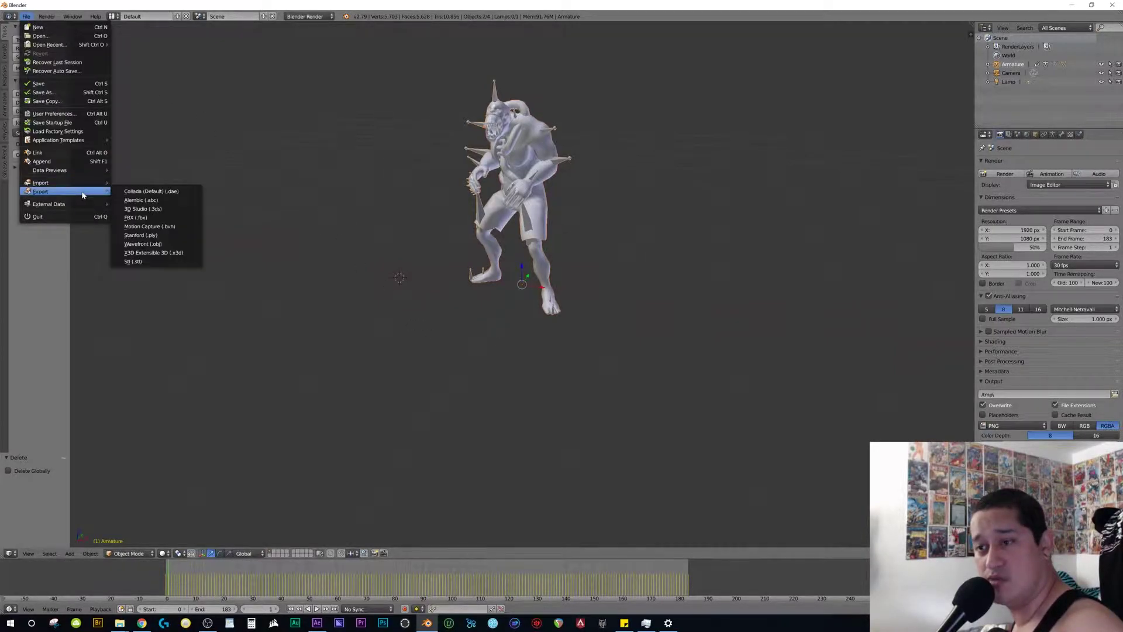
pyautogui.click(152, 245)
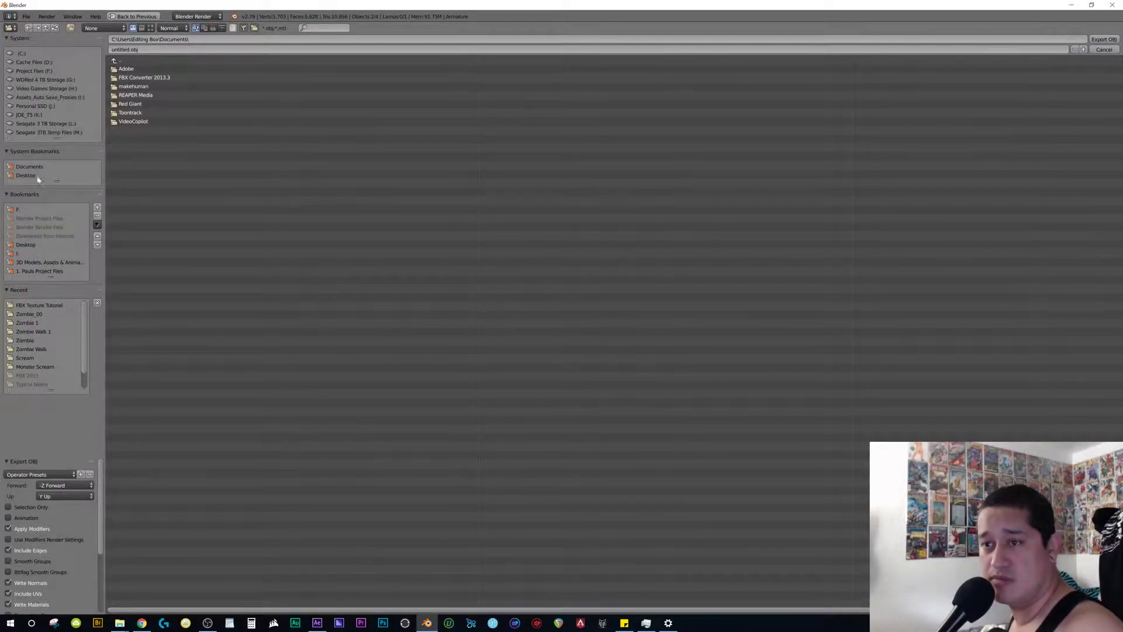
pyautogui.click(26, 244)
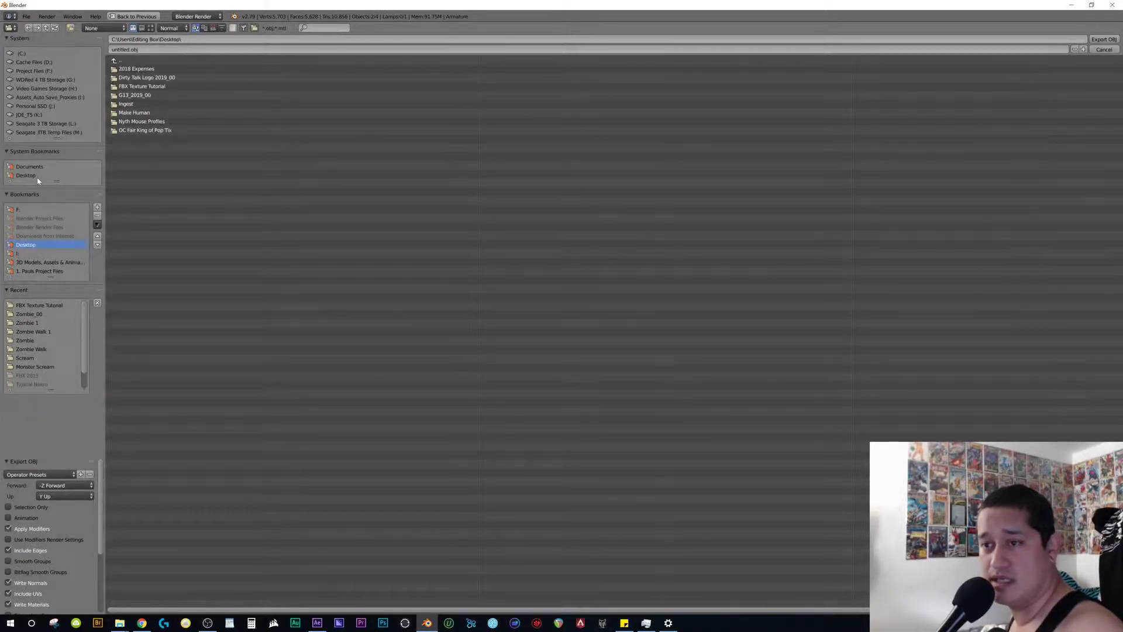
pyautogui.click(163, 89)
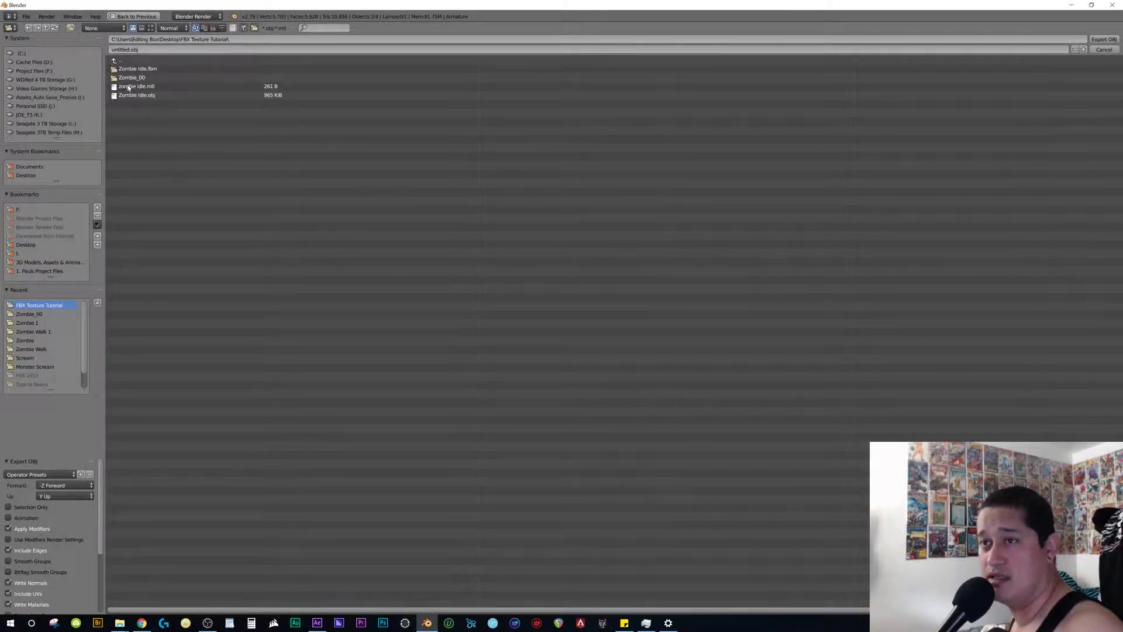
pyautogui.click(70, 28)
pyautogui.write('Z')
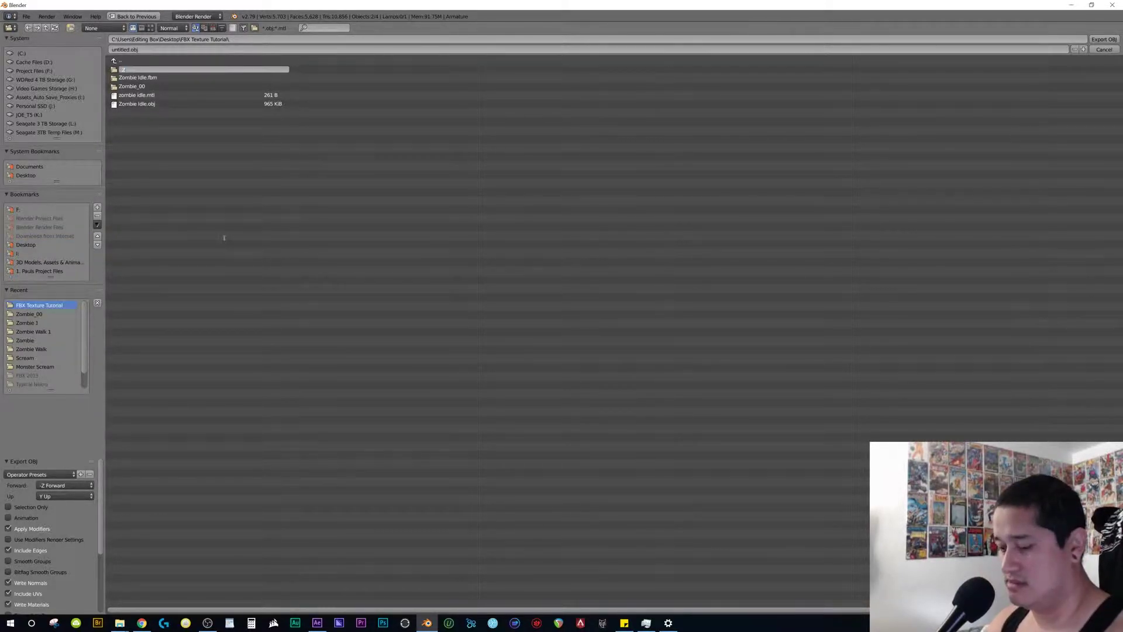
pyautogui.write('ombie_01')
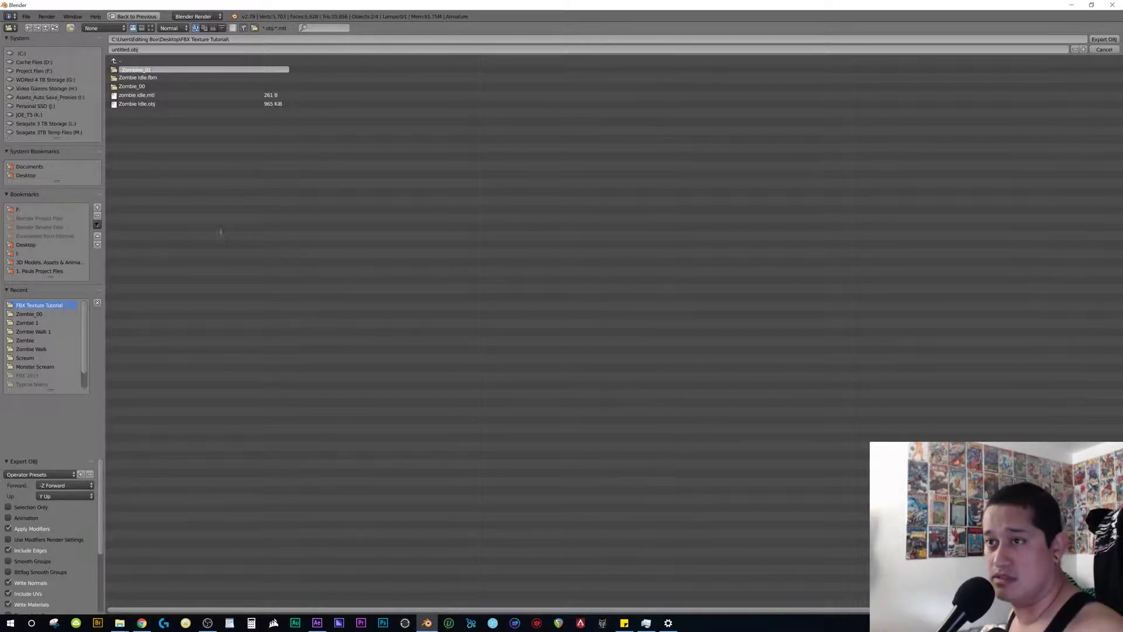
pyautogui.press('Return')
pyautogui.click(143, 88)
# Export the animated OBJ sequence as 'Zombie Texture' at scale 50, then minimize Blender.
pyautogui.click(145, 50)
pyautogui.write('Z')
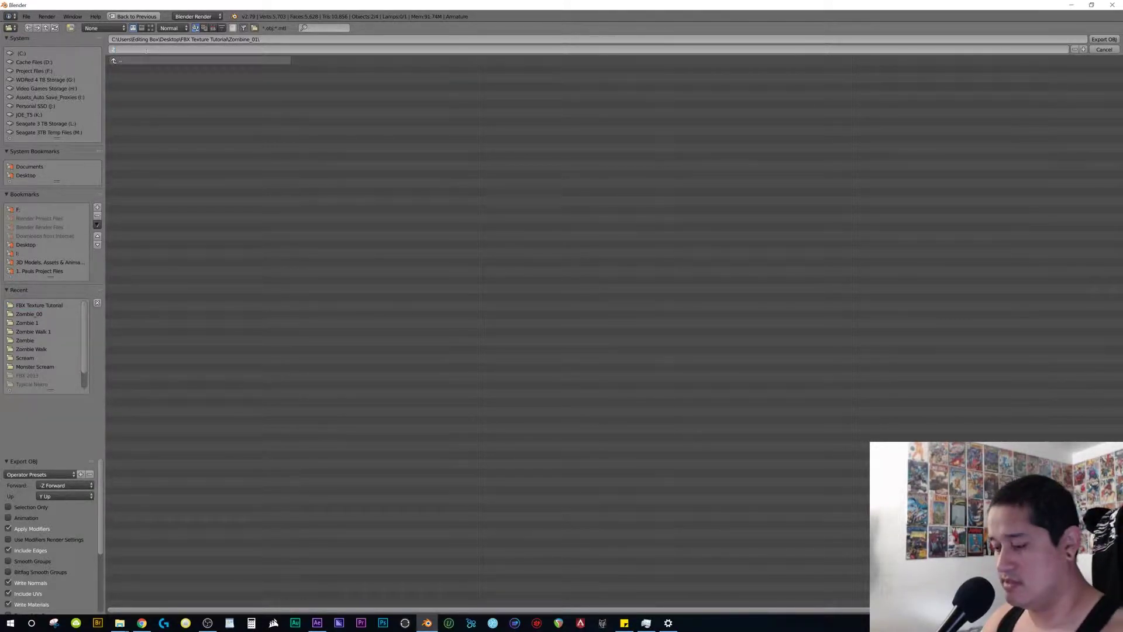
pyautogui.write('ombie')
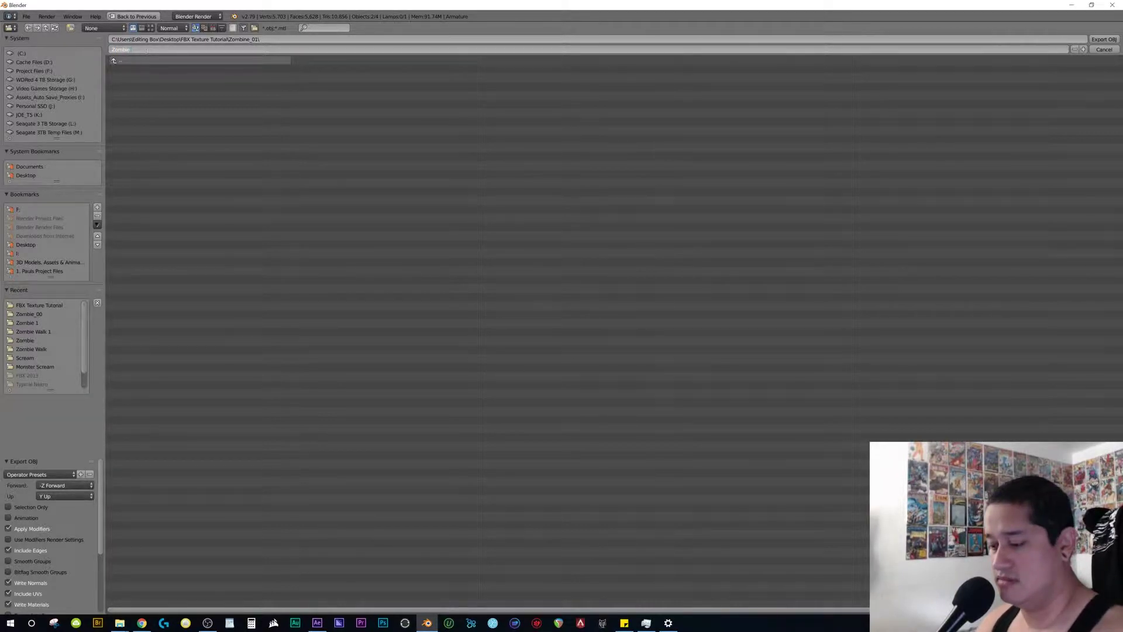
pyautogui.write(' Text')
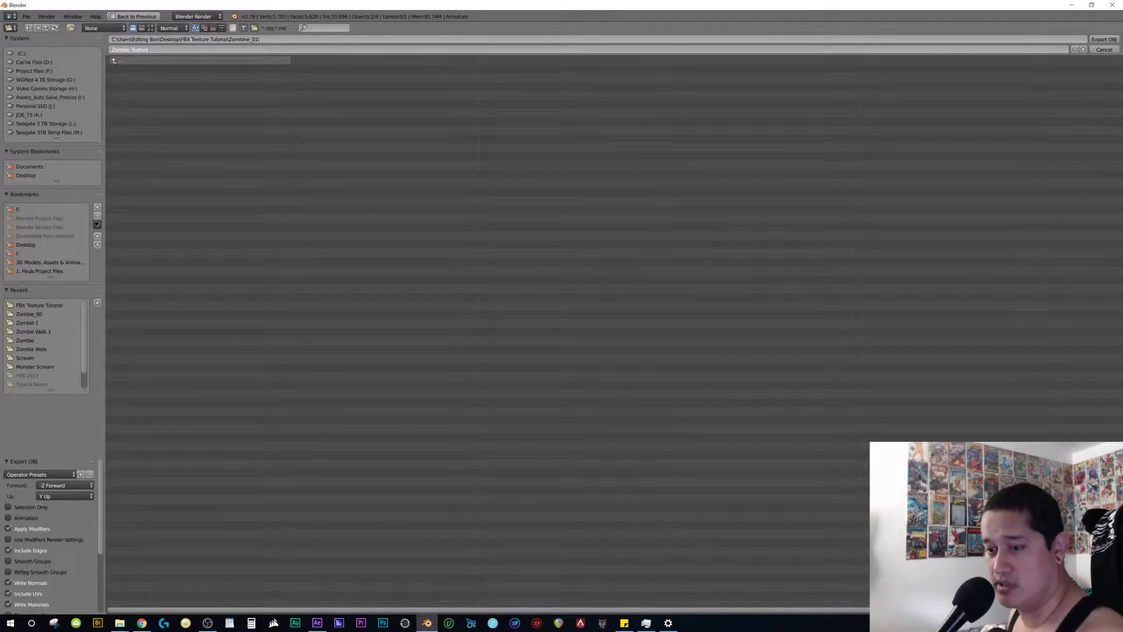
pyautogui.write('ure')
pyautogui.press('Return')
pyautogui.scroll(-5, 52, 527)
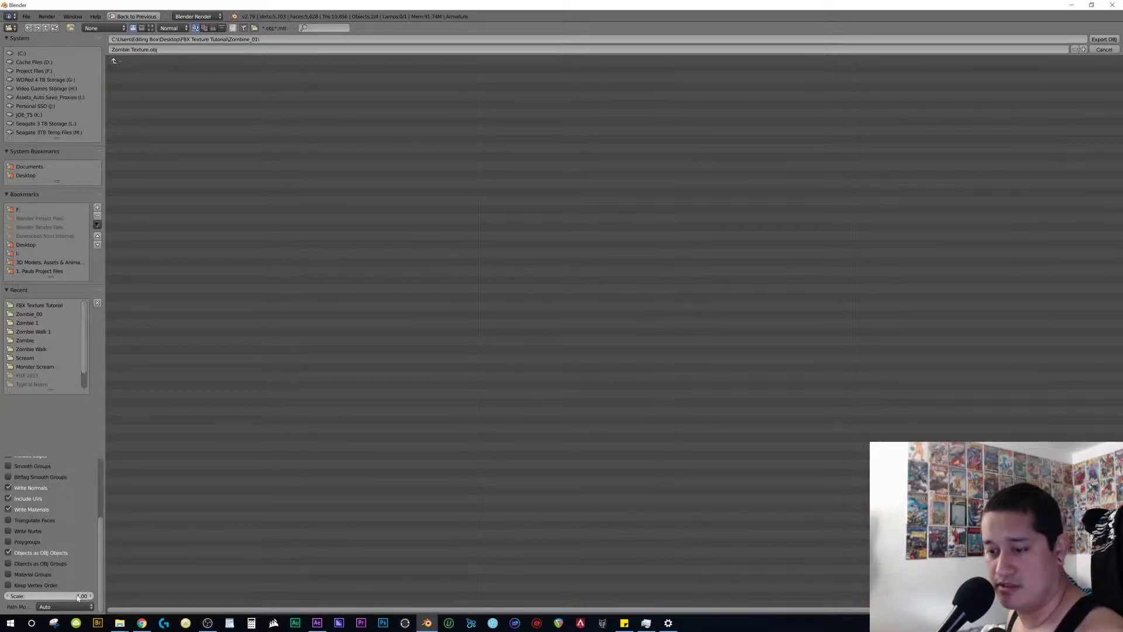
pyautogui.write('50')
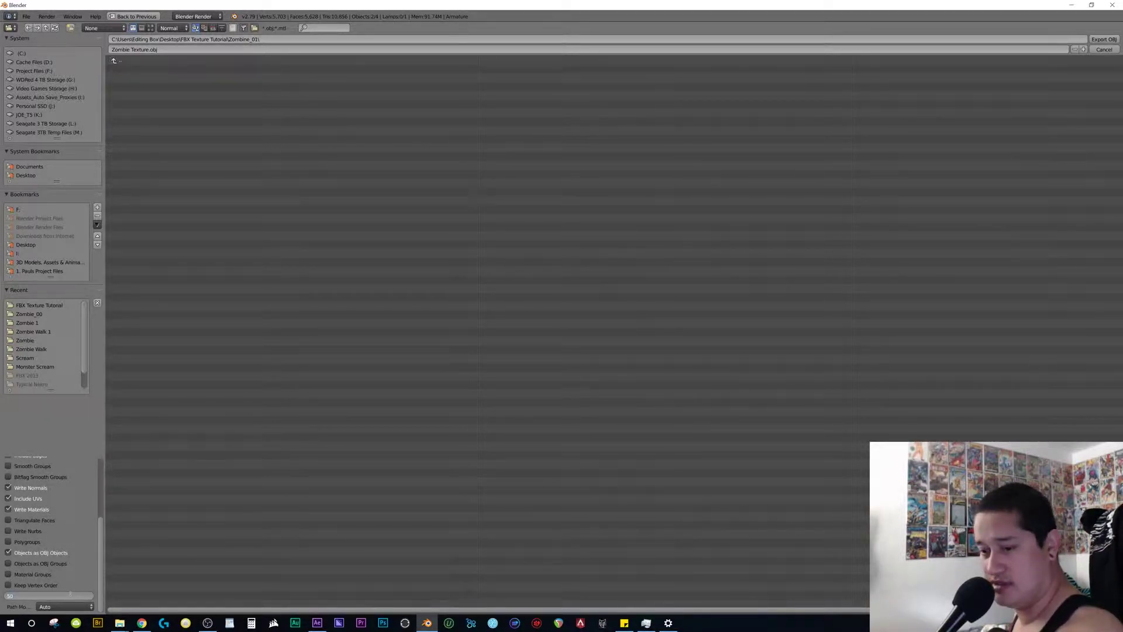
pyautogui.press('Return')
pyautogui.scroll(5, 103, 496)
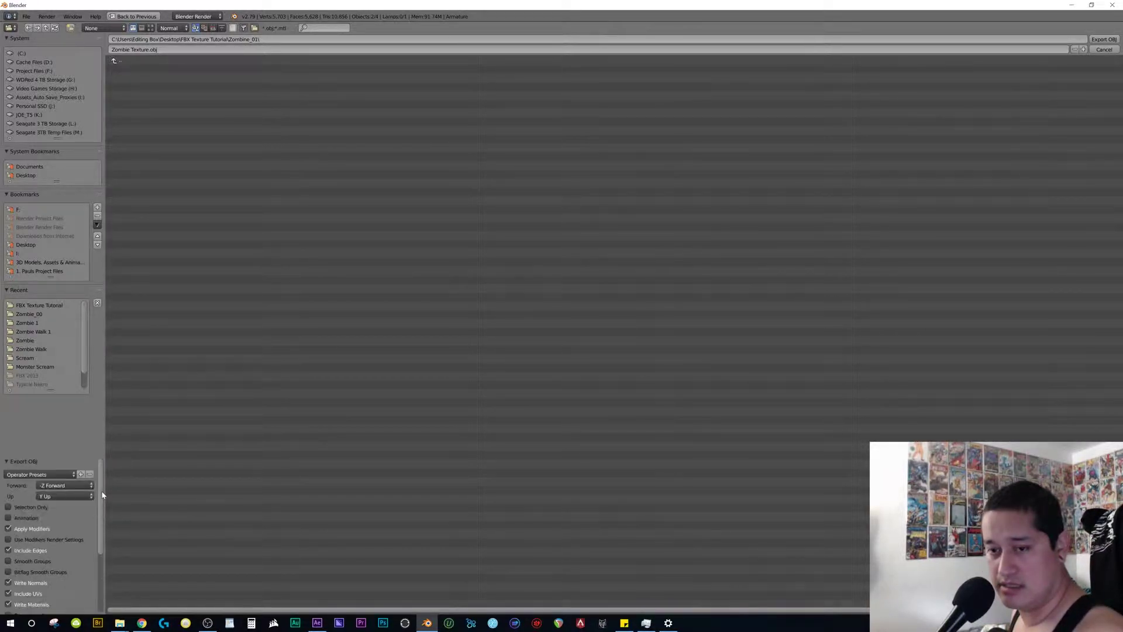
pyautogui.click(8, 518)
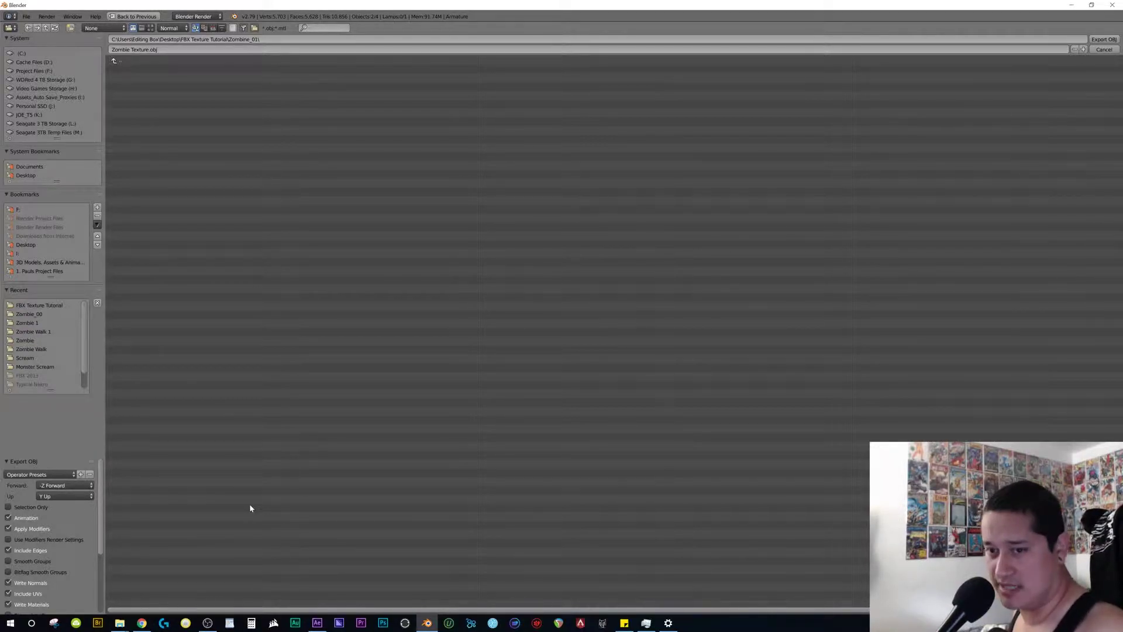
pyautogui.click(1109, 41)
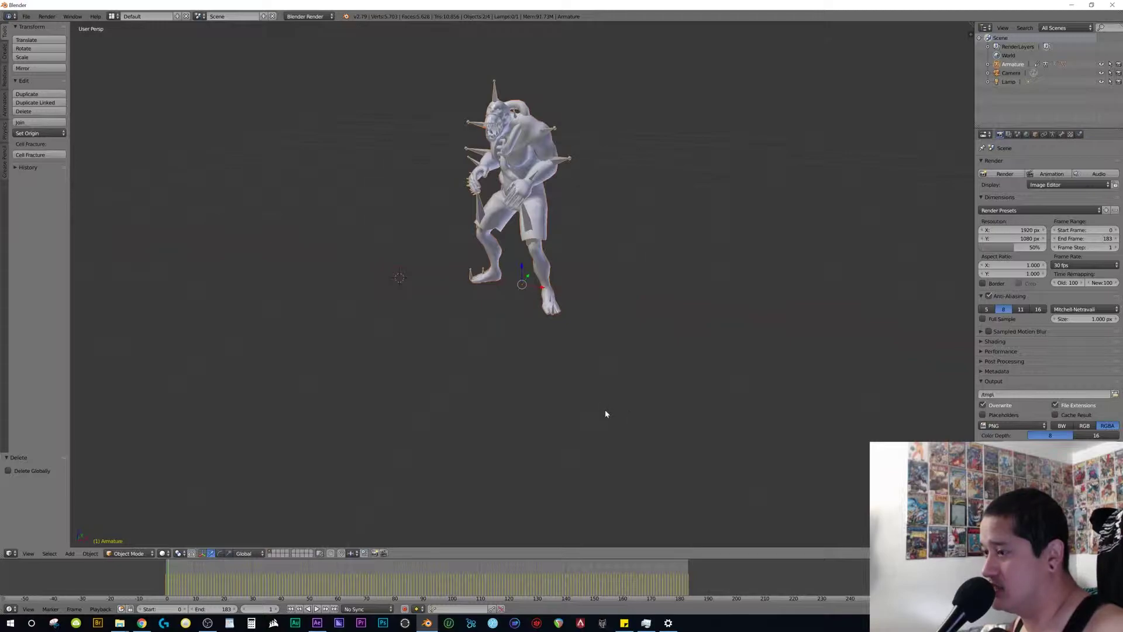
pyautogui.click(1073, 5)
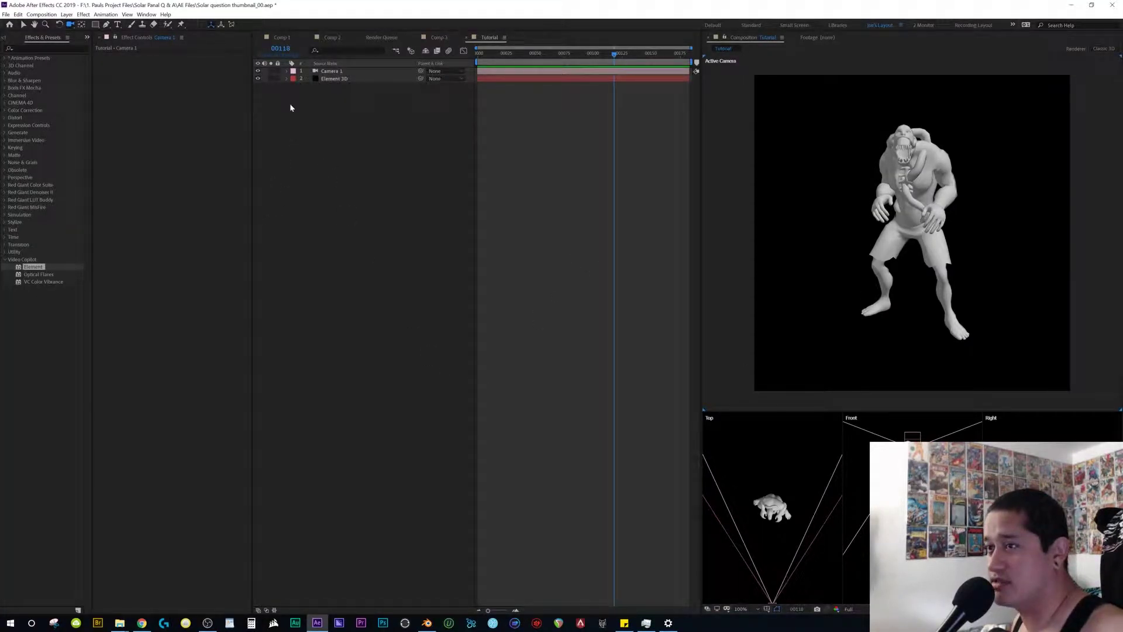
# Open Element 3D's Scene Setup and delete the old untextured zombie group.
pyautogui.click(353, 79)
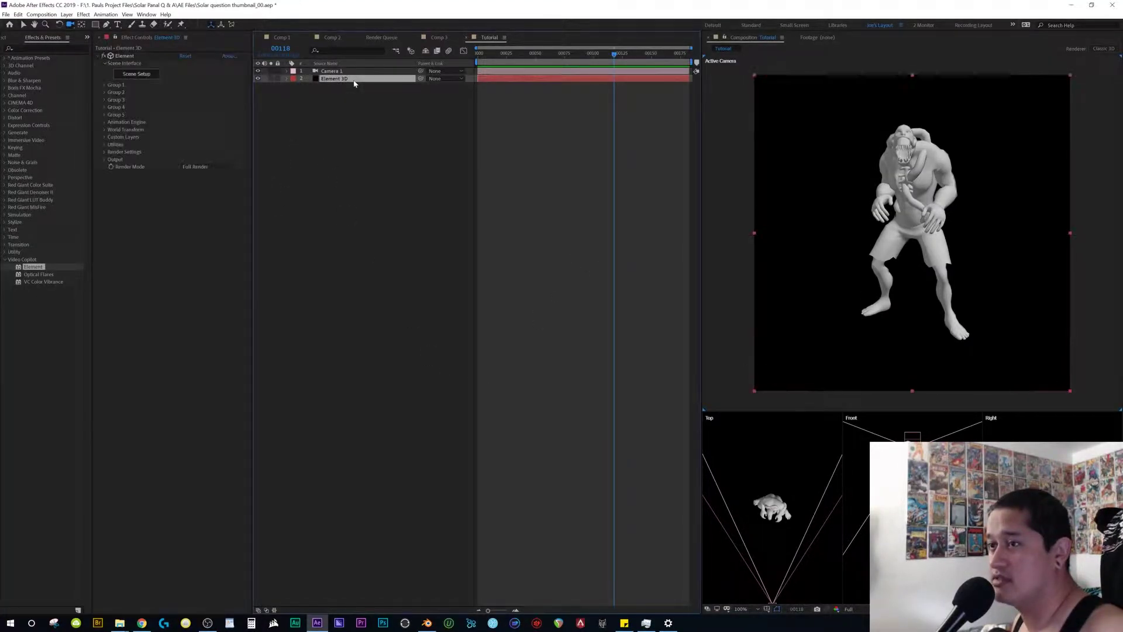
pyautogui.click(137, 75)
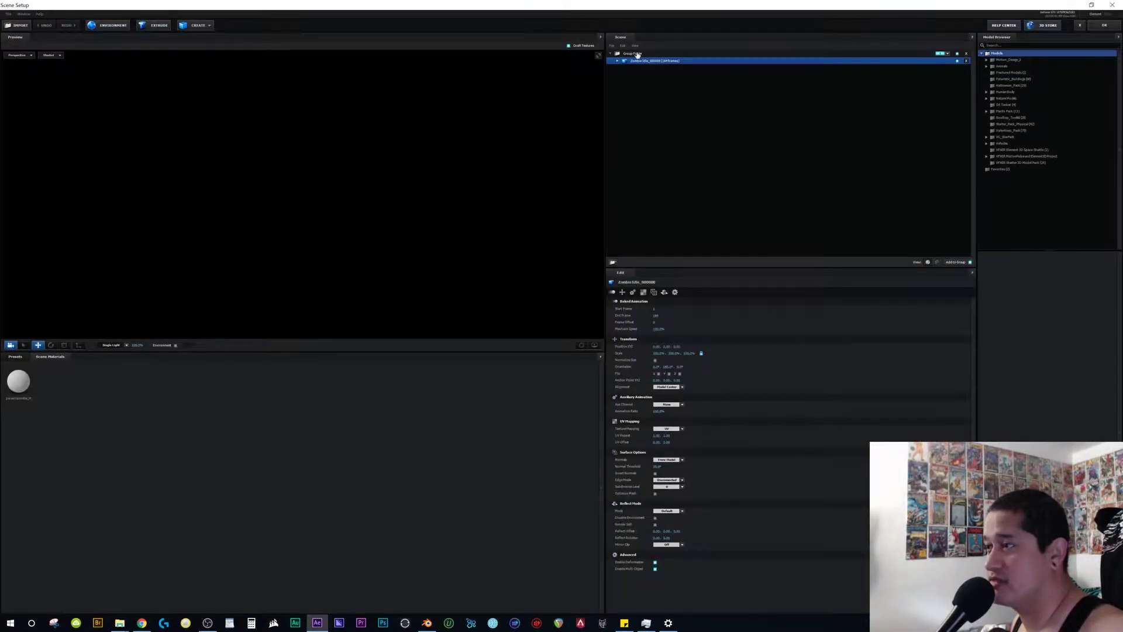
pyautogui.click(636, 54)
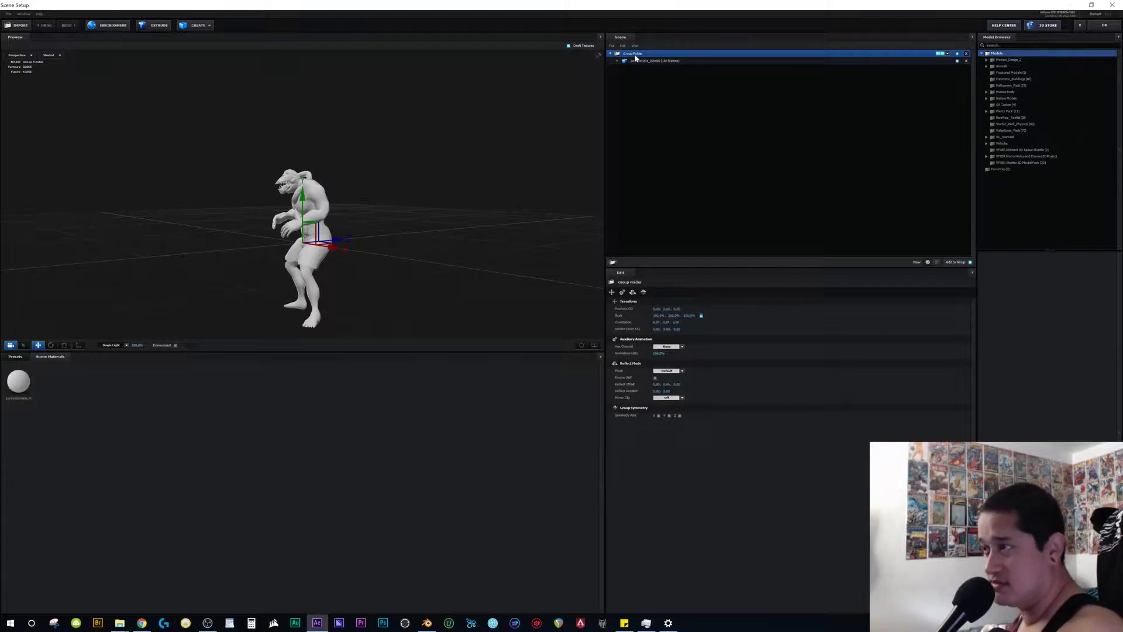
pyautogui.press('Delete')
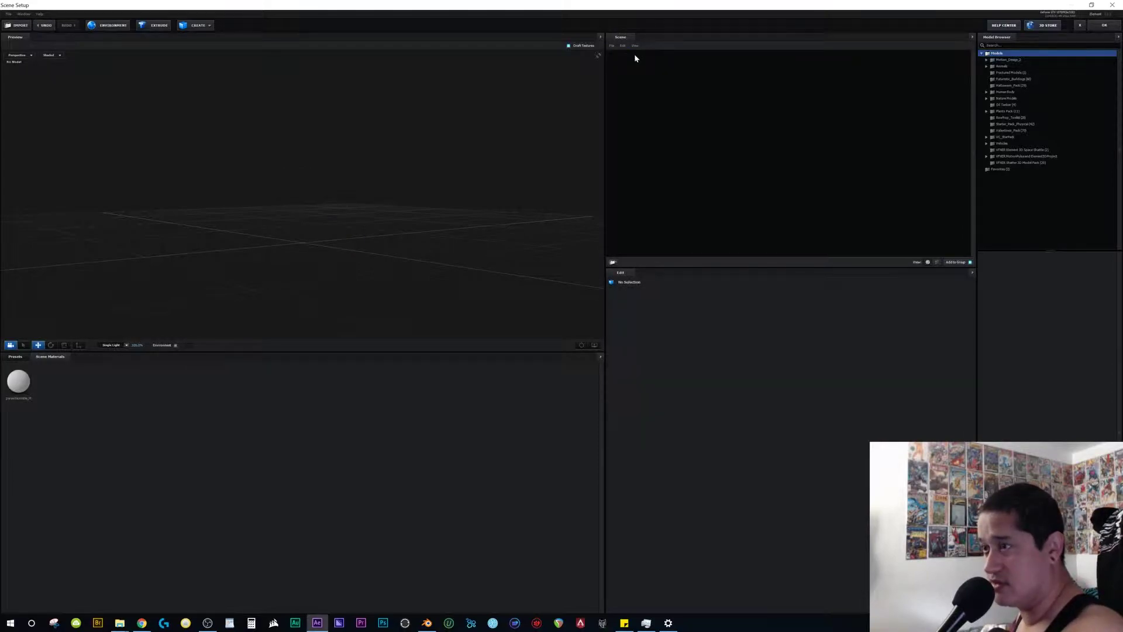
# Import a 3D sequence from the Zombie_01 folder starting at Zombie Texture_000000.obj.
pyautogui.click(7, 14)
pyautogui.moveTo(53, 24)
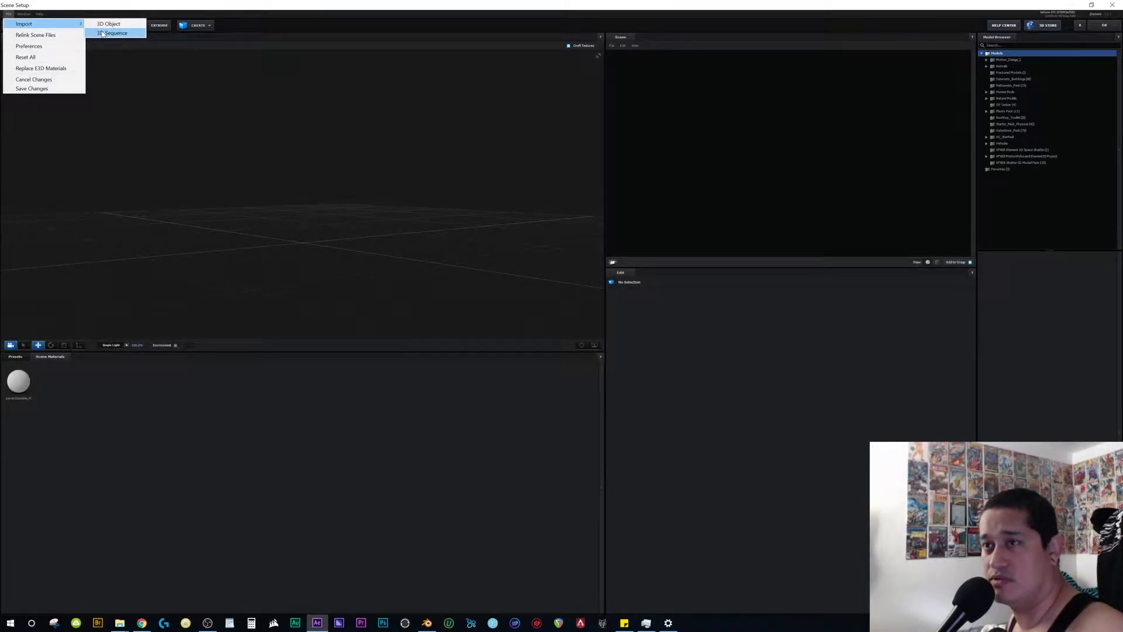
pyautogui.click(112, 33)
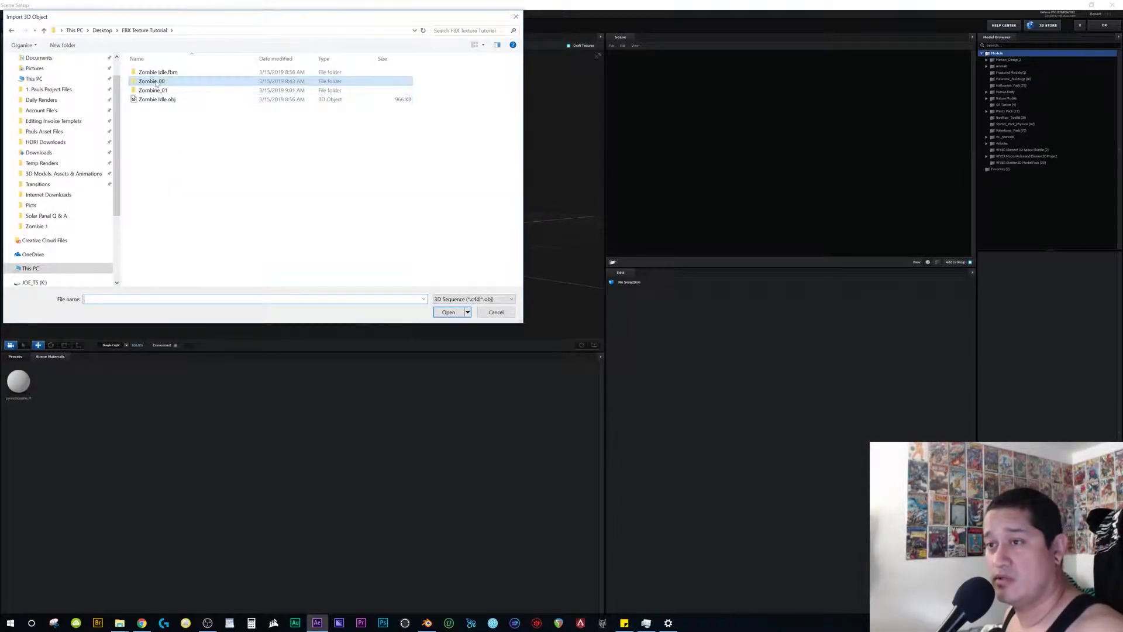
pyautogui.click(152, 91)
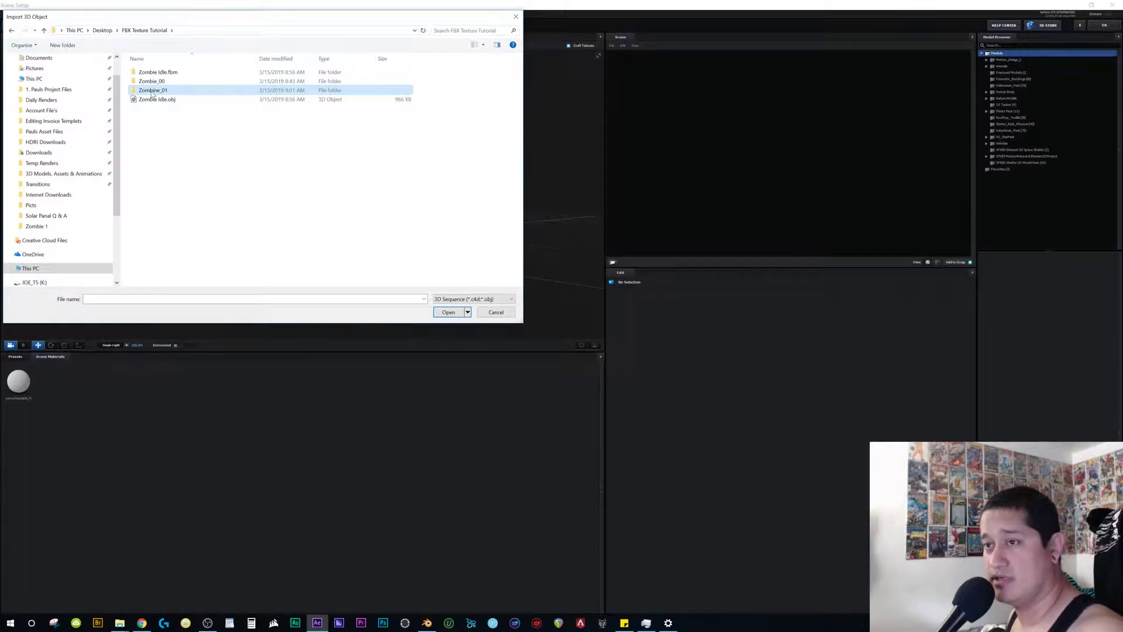
pyautogui.doubleClick(152, 91)
pyautogui.click(154, 88)
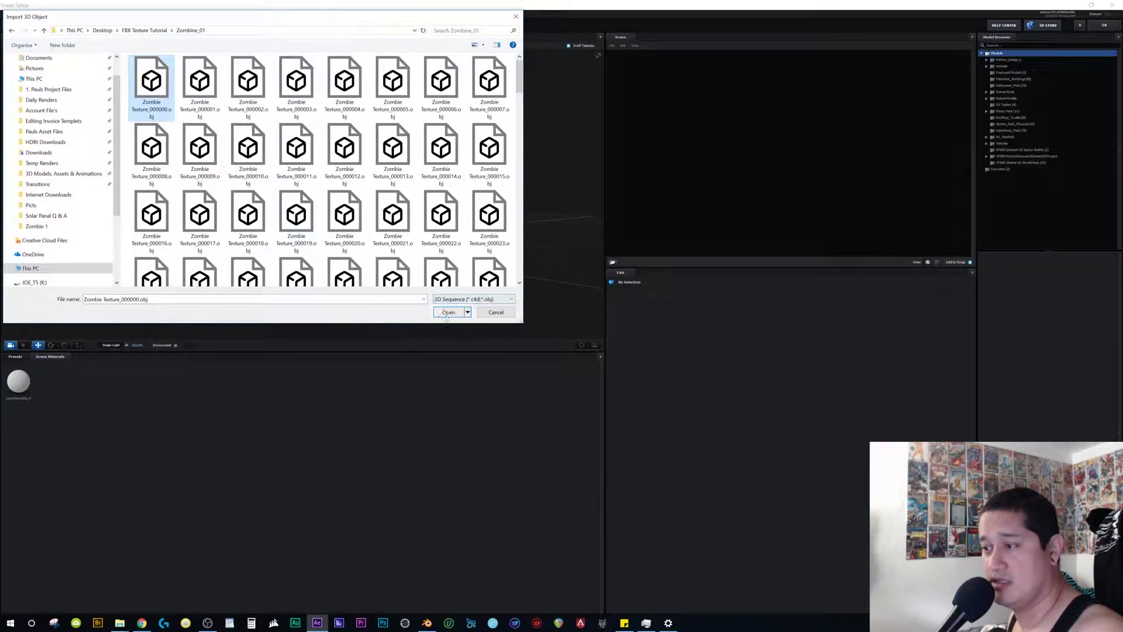
pyautogui.click(449, 312)
# Accept the sequence import preferences and set the model alignment to Bottom.
pyautogui.click(606, 373)
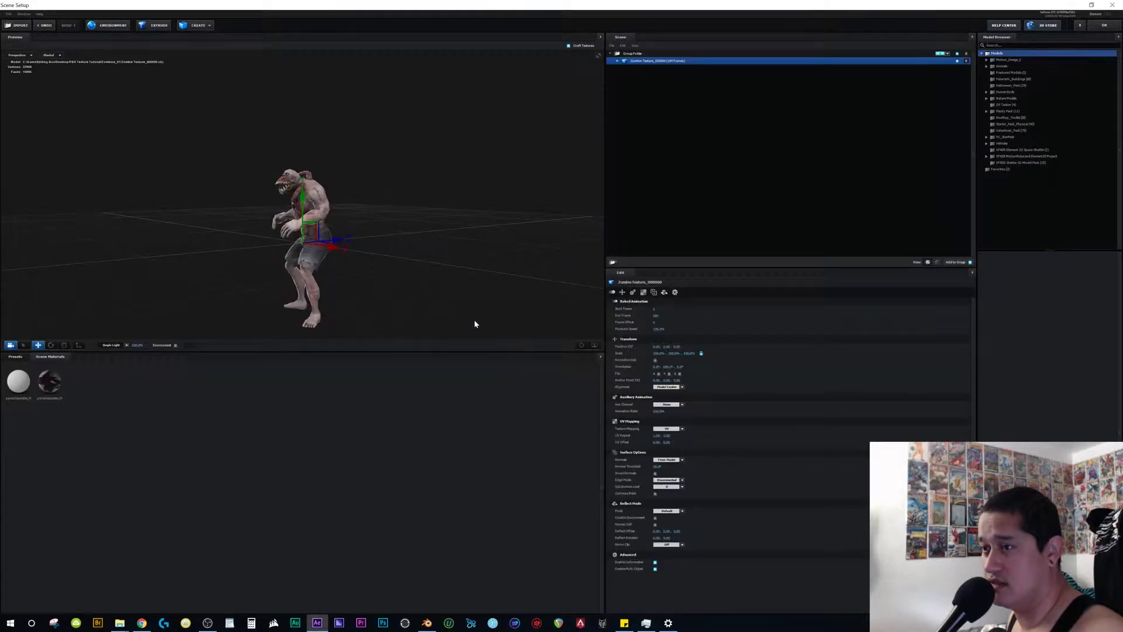
pyautogui.click(682, 387)
pyautogui.click(667, 416)
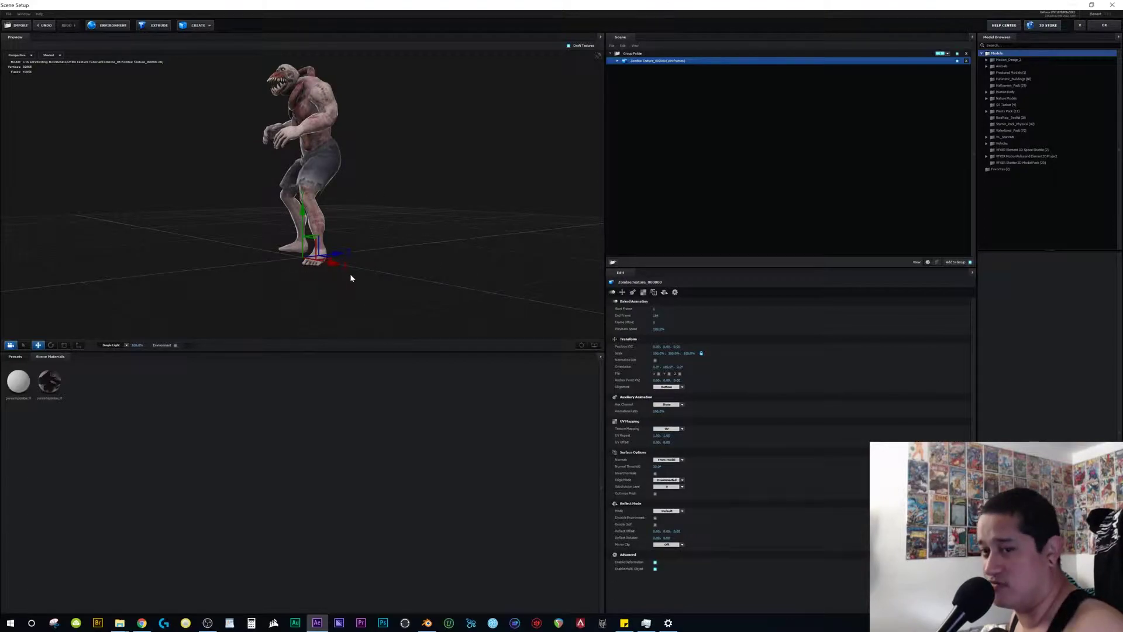
# Orbit and zoom the preview to inspect the zombie from front, side and back.
pyautogui.moveTo(424, 200); pyautogui.dragTo(444, 212)
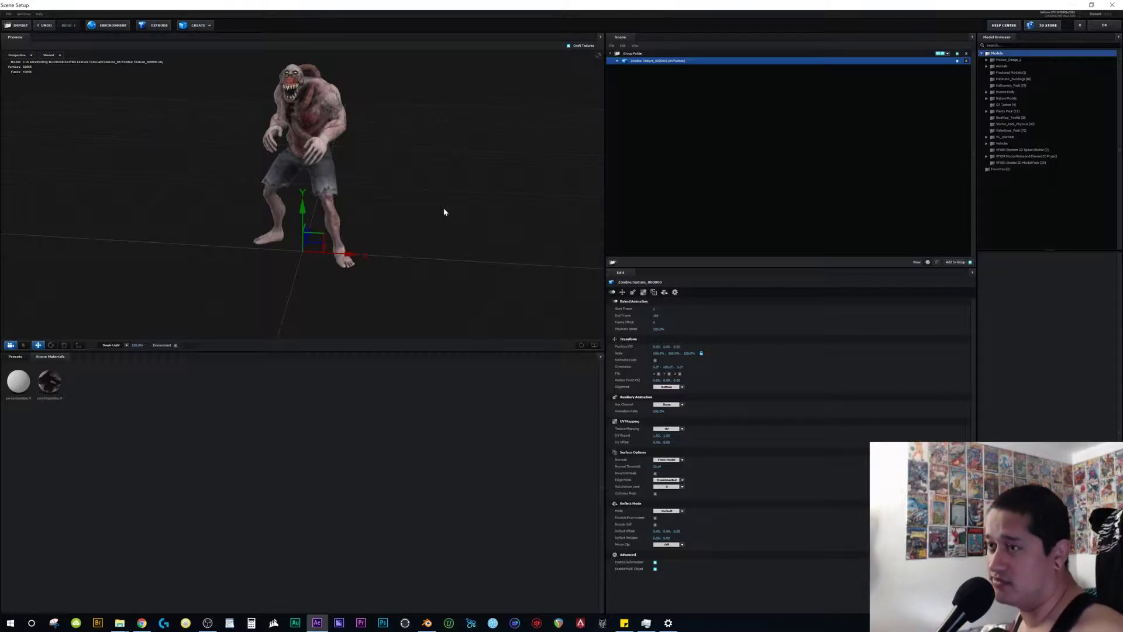
pyautogui.scroll(3, 386, 175)
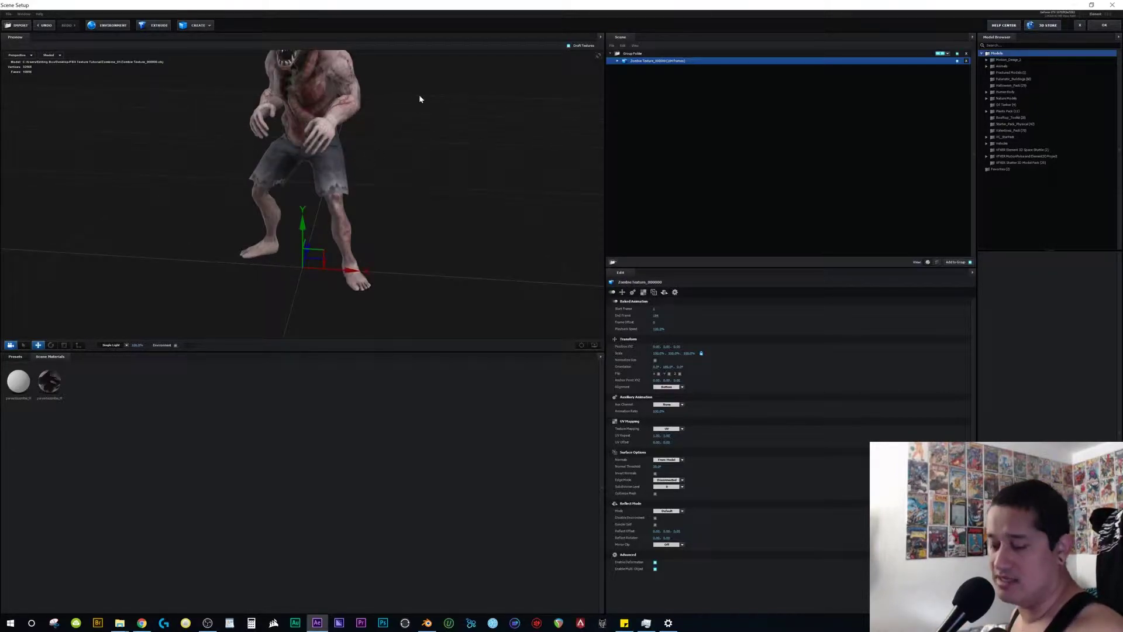
pyautogui.moveTo(420, 99); pyautogui.dragTo(470, 231)
pyautogui.scroll(3, 356, 272)
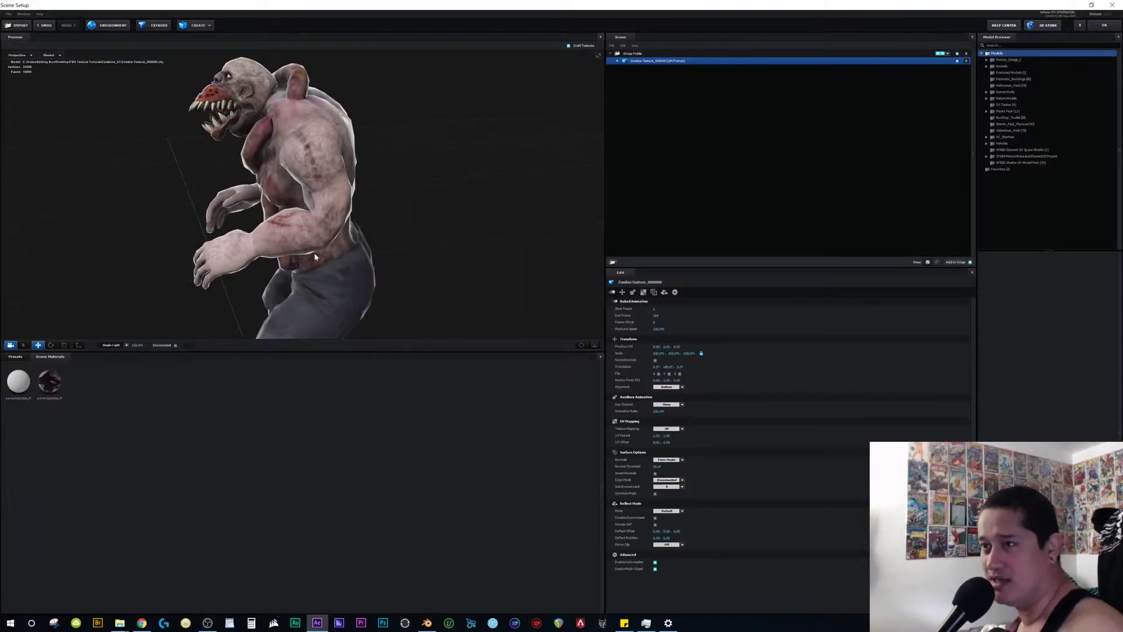
pyautogui.moveTo(315, 257); pyautogui.dragTo(270, 199)
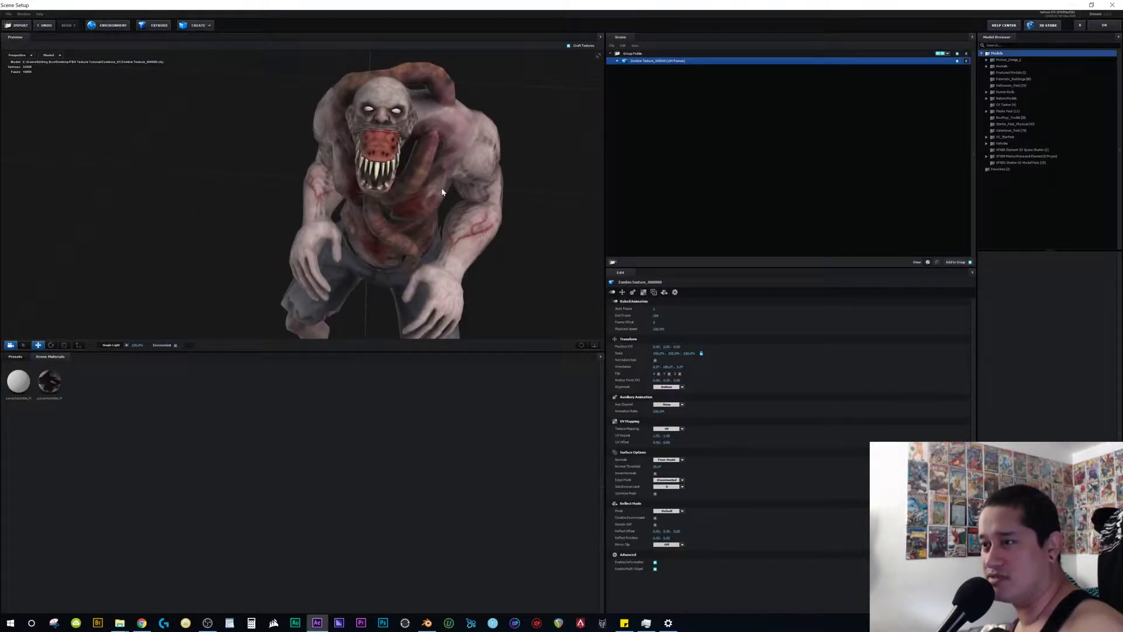
pyautogui.scroll(2, 411, 222)
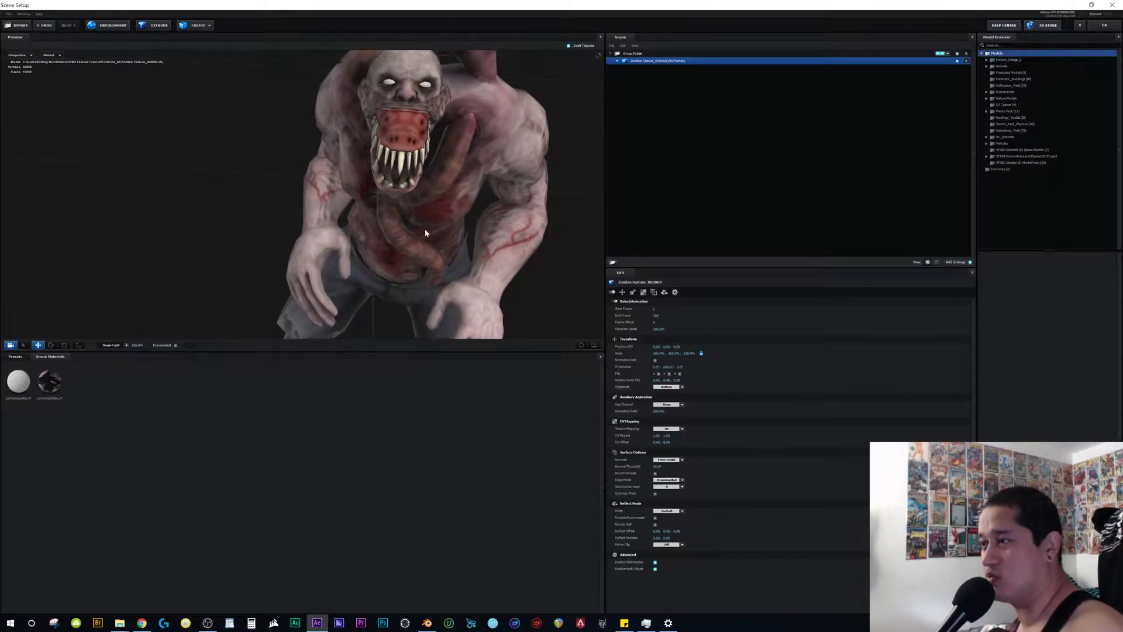
pyautogui.moveTo(426, 233); pyautogui.dragTo(434, 201)
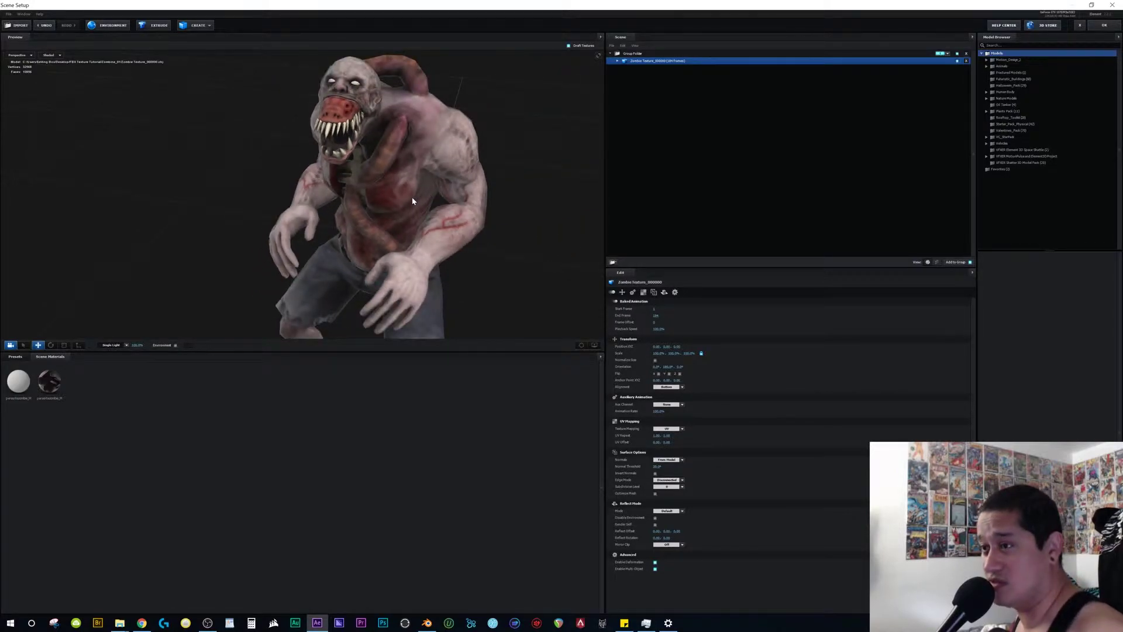
# Select parasitezombie_Material and drop parasiteZombie_normal.png from Zombie Idle.fbm into its Normal Bump slot.
pyautogui.moveTo(412, 201); pyautogui.dragTo(480, 193)
pyautogui.click(655, 68)
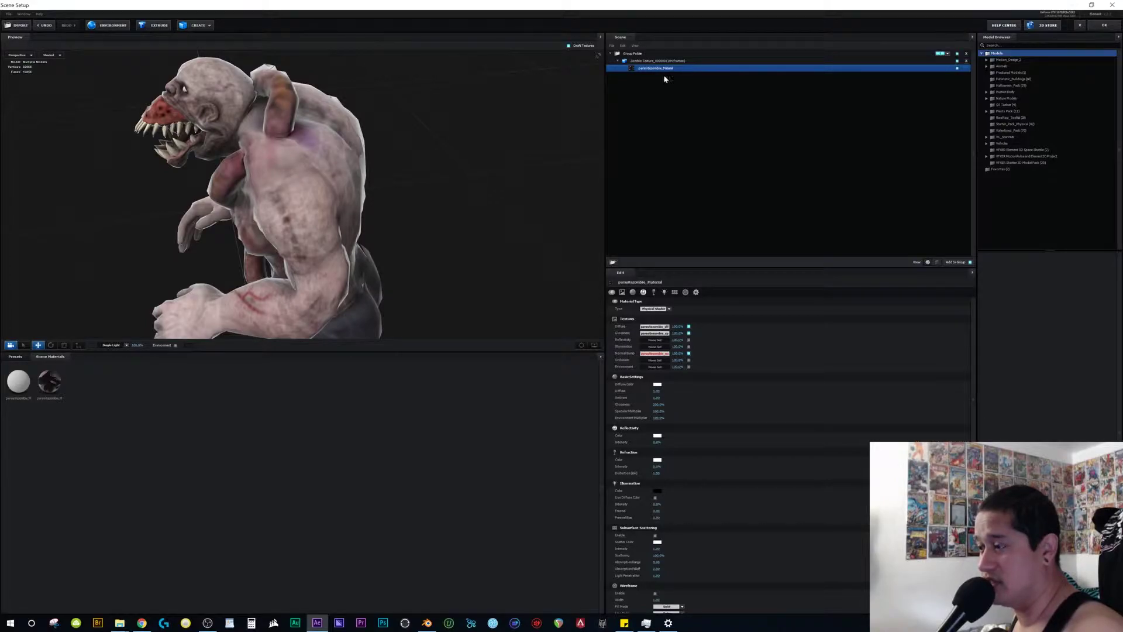
pyautogui.click(658, 354)
pyautogui.click(716, 417)
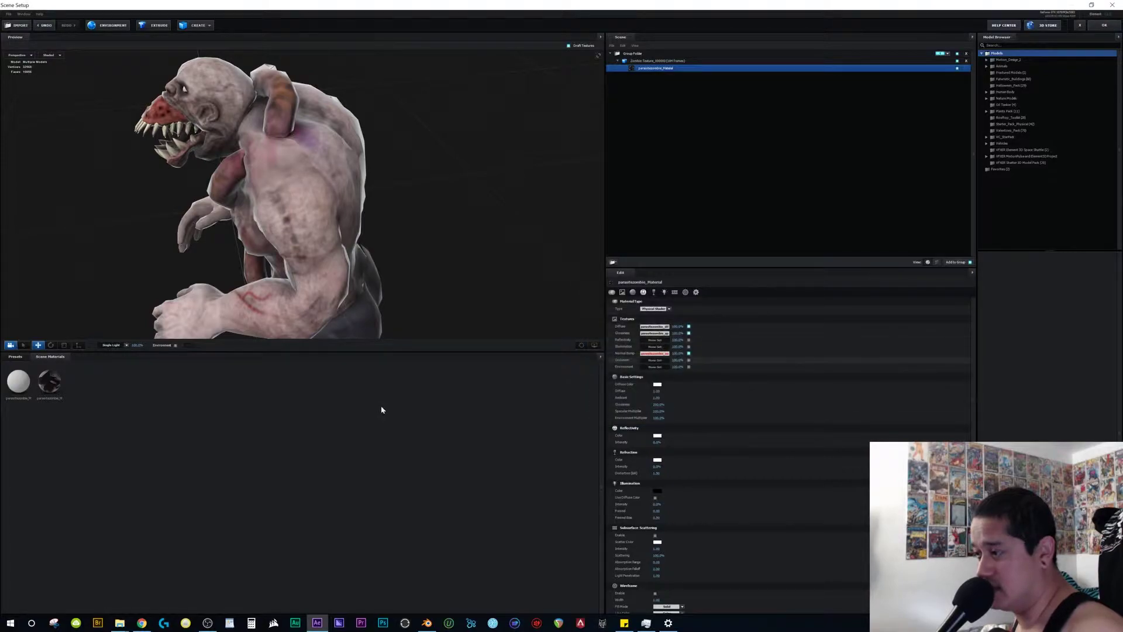
pyautogui.click(119, 623)
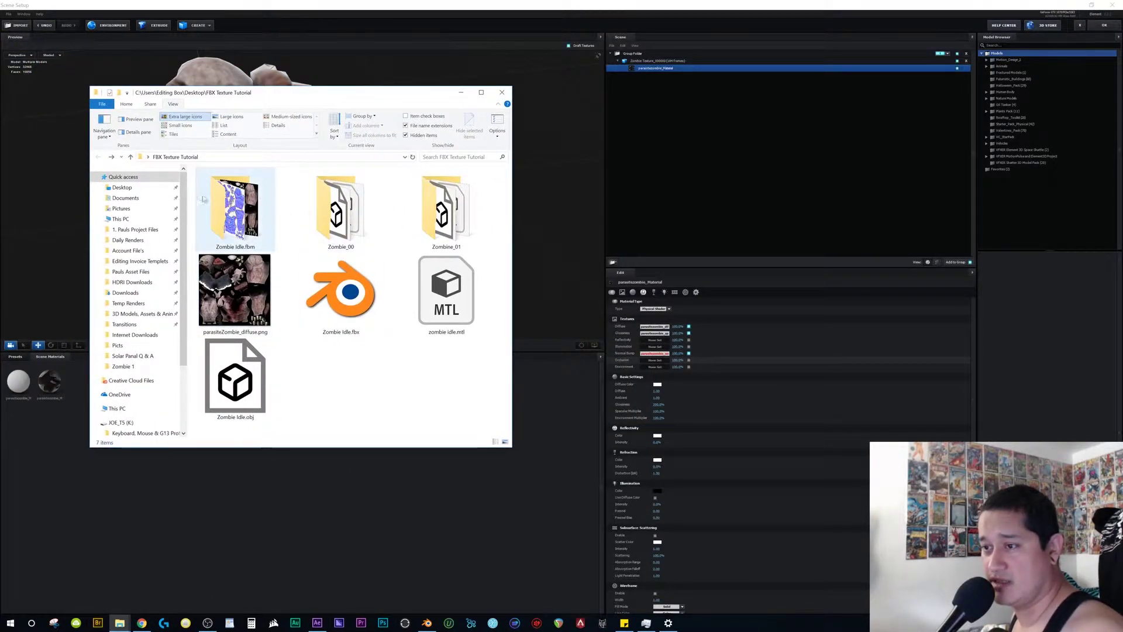
pyautogui.doubleClick(241, 221)
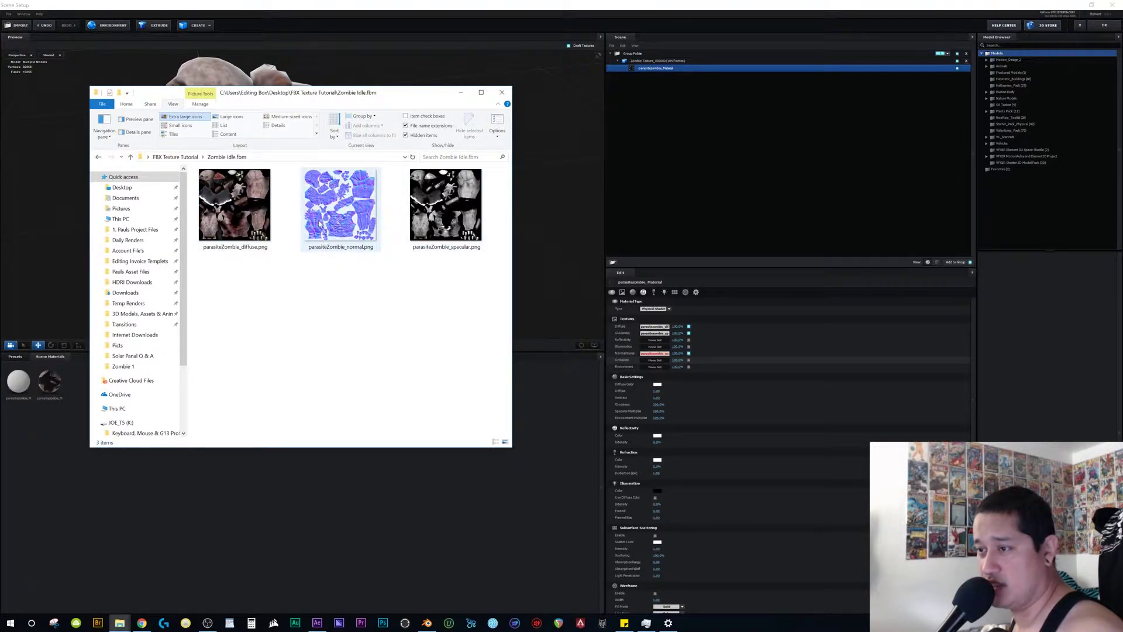
pyautogui.moveTo(340, 205); pyautogui.dragTo(658, 355)
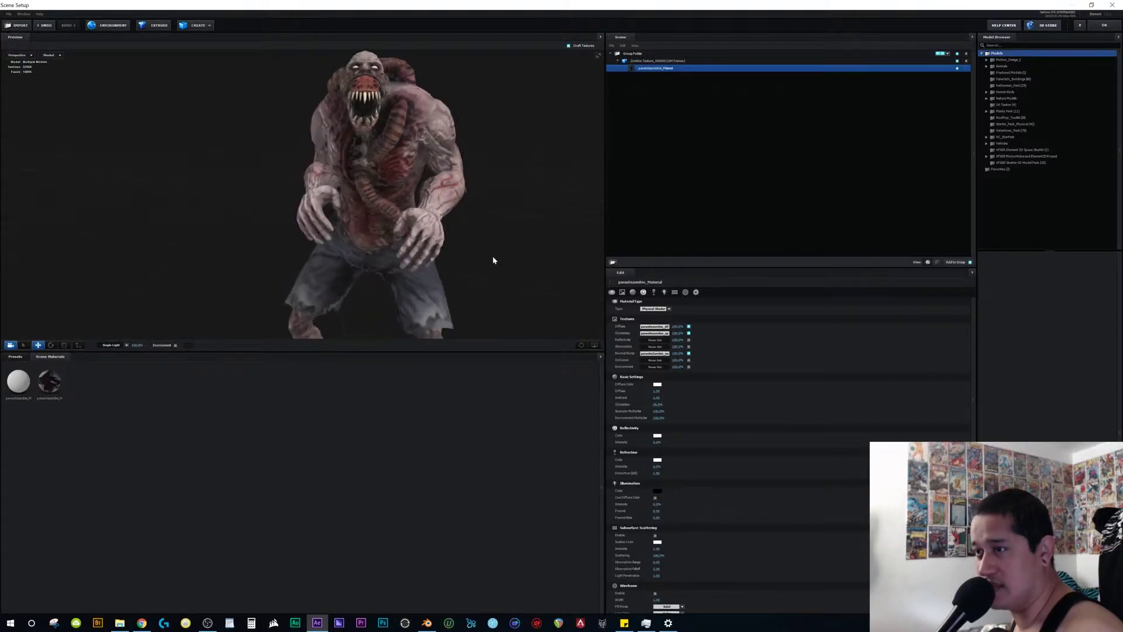
pyautogui.scroll(5, 453, 200)
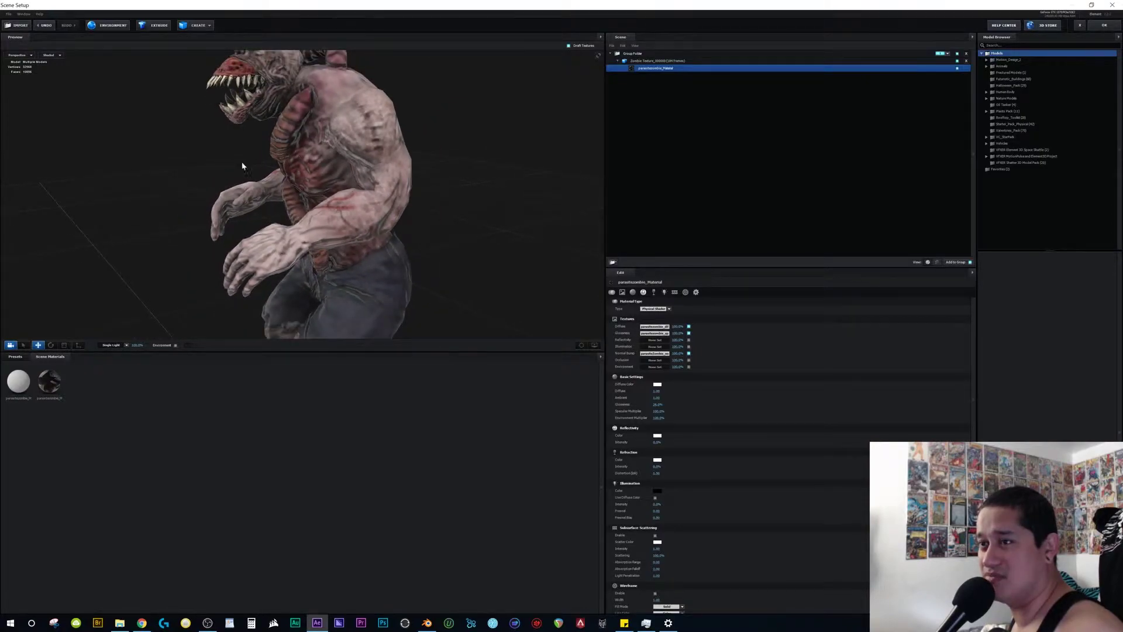
pyautogui.scroll(3, 242, 166)
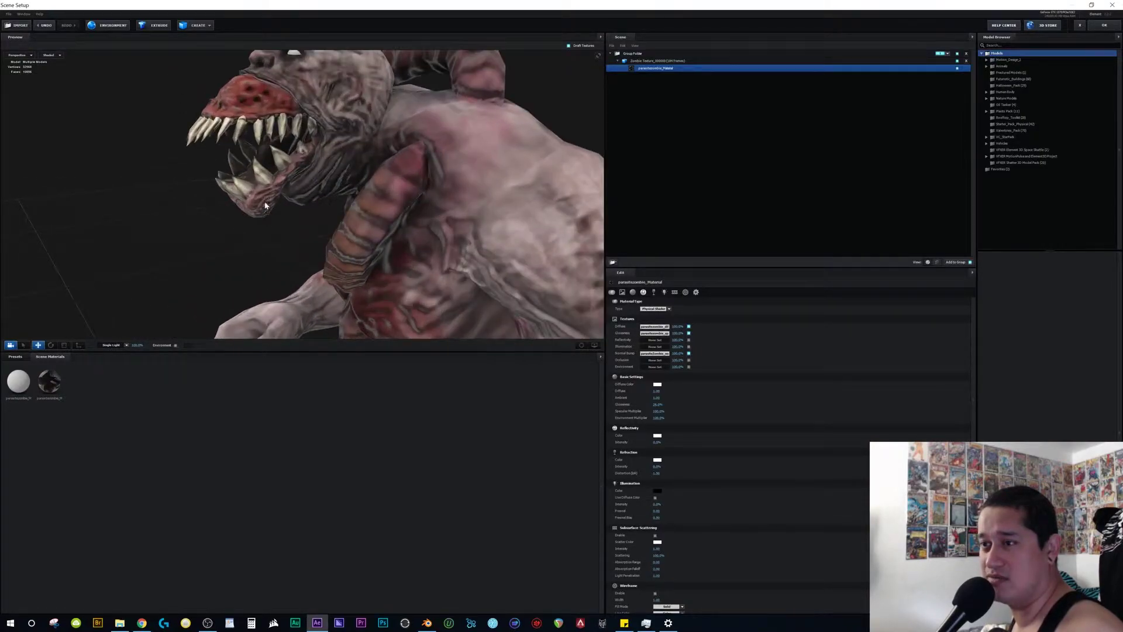
pyautogui.scroll(-3, 283, 231)
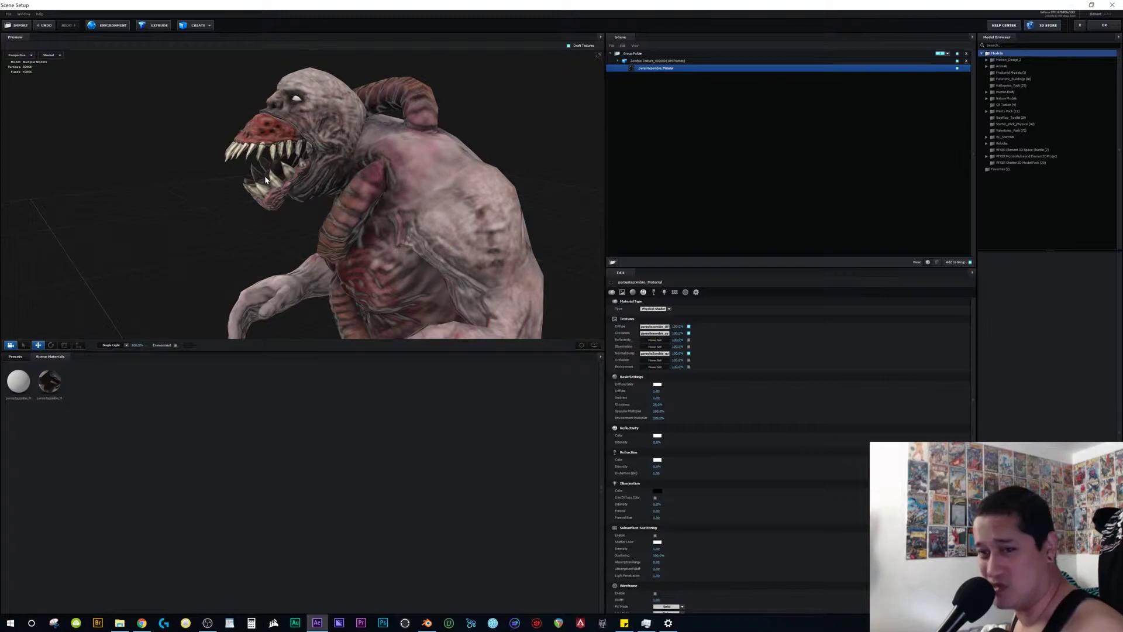
# Apply the Element scene setup and play, then stop, the Tutorial composition's zombie animation preview.
pyautogui.click(1104, 27)
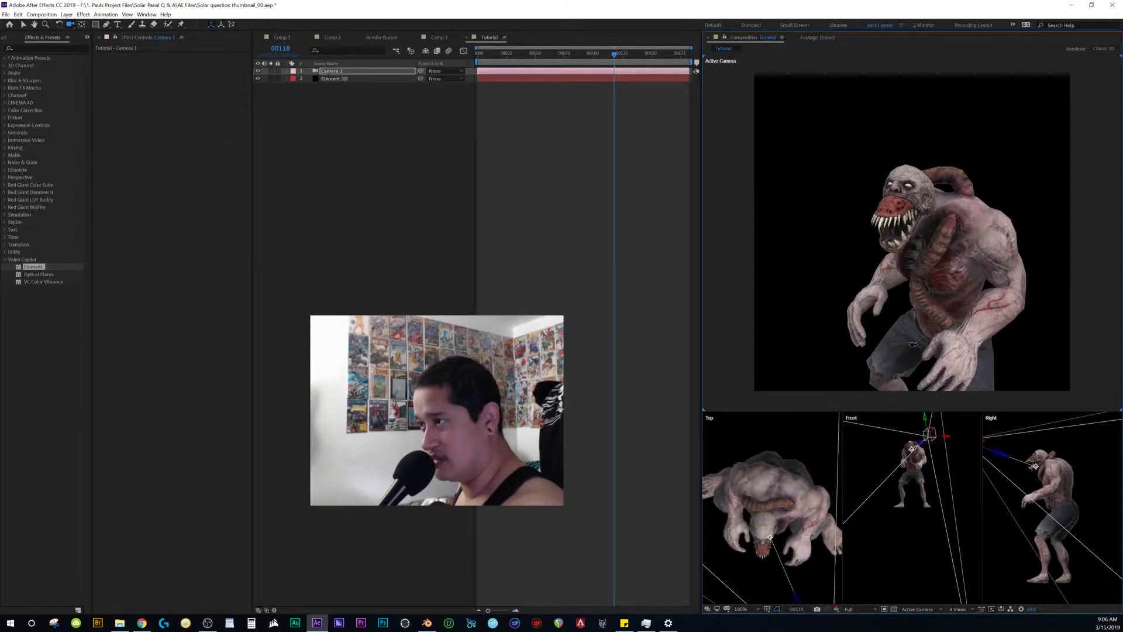
pyautogui.press('space')
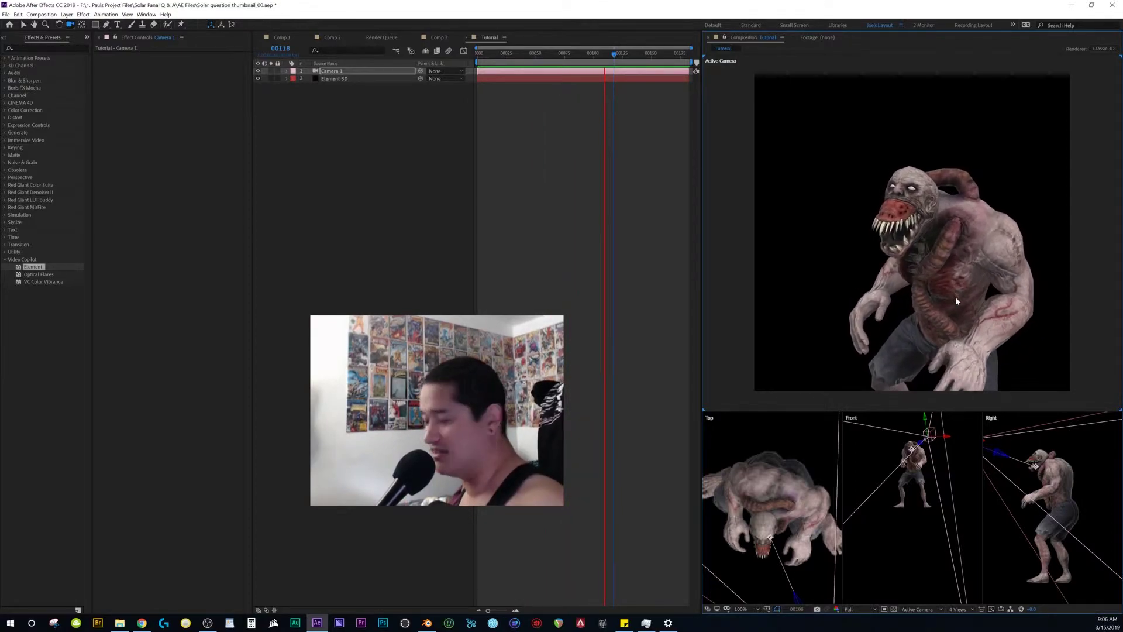
pyautogui.press('space')
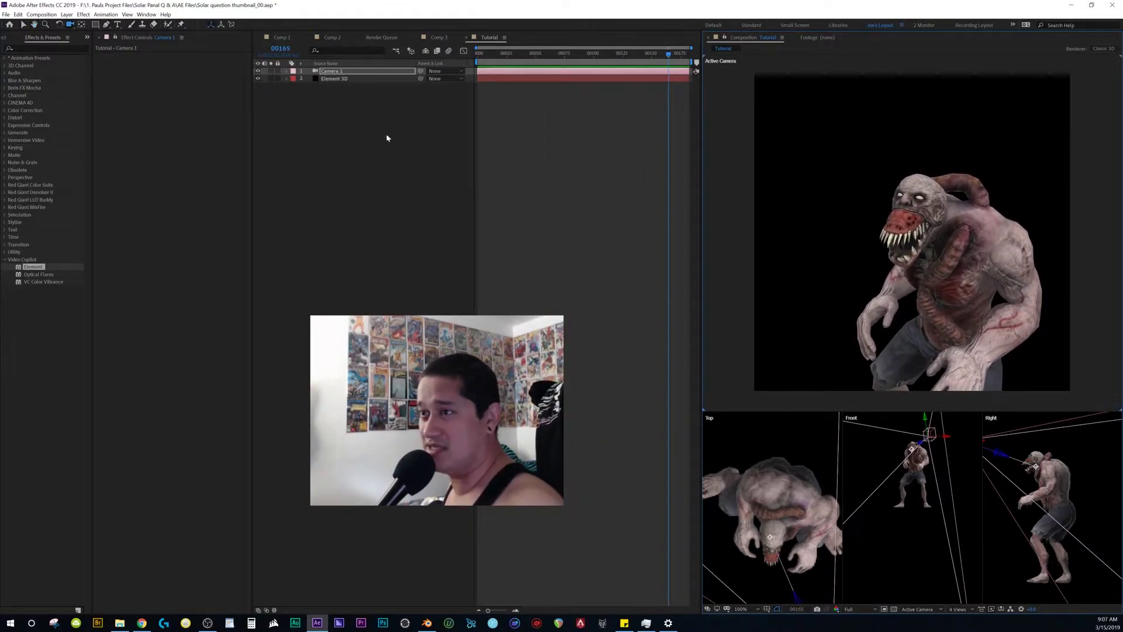